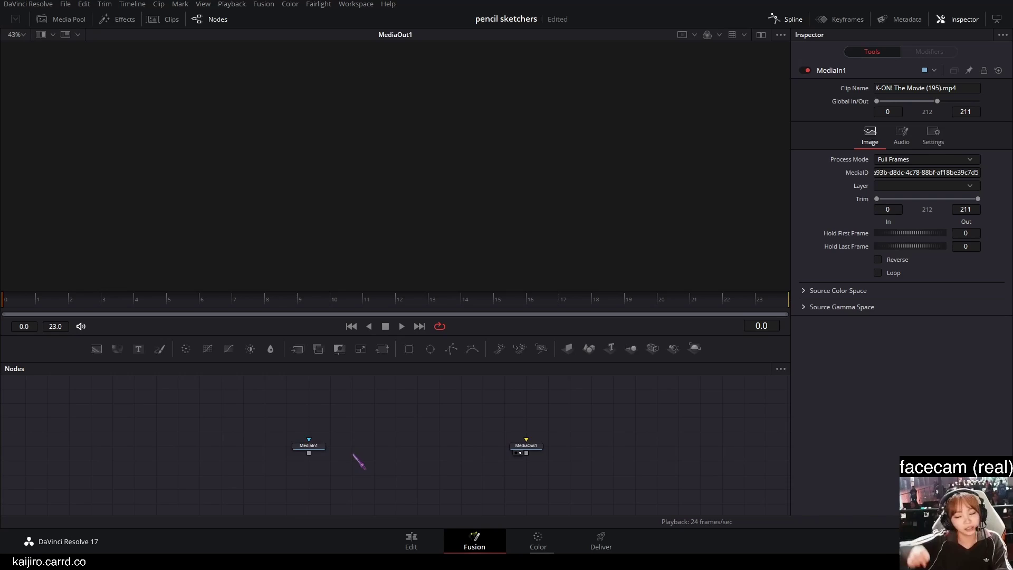
Display the MediaIn1 clip in the viewer and play it back briefly.
scroll(356, 455, "up", 2)
left_click(297, 446)
key("2")
key("space")
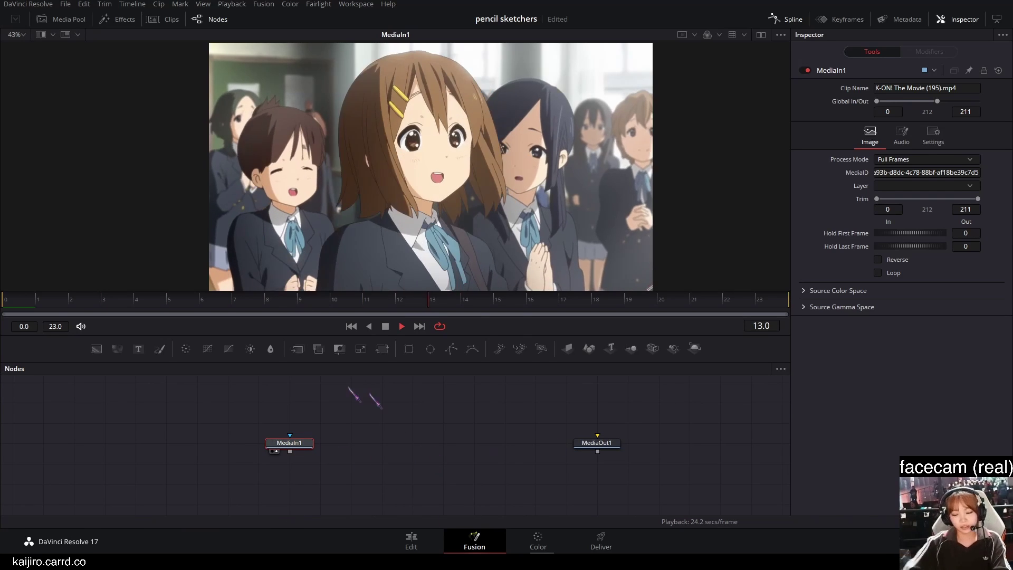
left_click_drag(445, 403, 438, 407)
key("space")
Reposition MediaIn1 in the node graph and add an unconnected Merge node directly beneath it.
left_click(321, 415)
left_click_drag(319, 430, 412, 426)
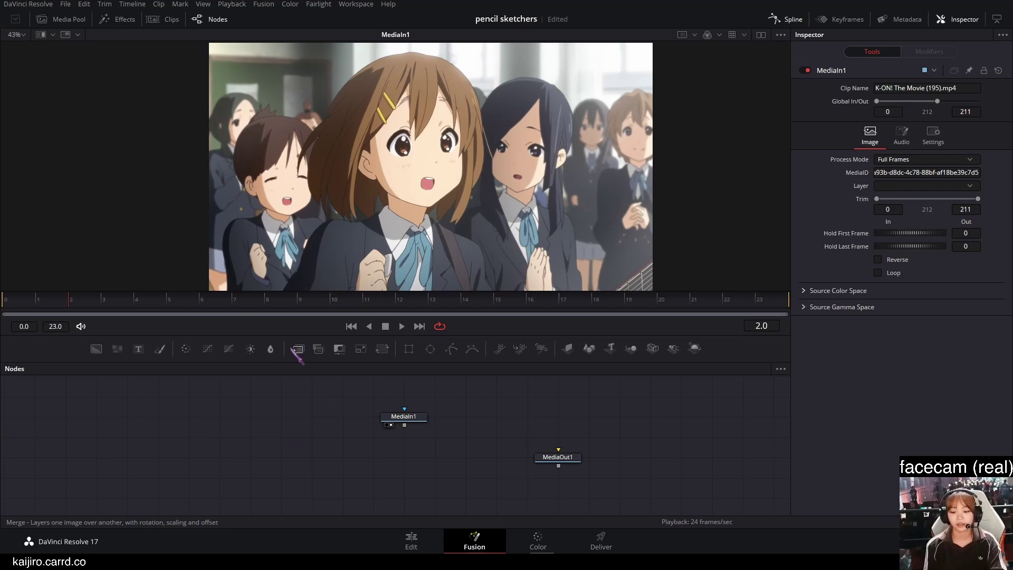
left_click_drag(297, 349, 282, 420)
left_click_drag(385, 458, 387, 476)
left_click_drag(436, 448, 449, 424)
left_click(449, 426)
left_click_drag(394, 457, 425, 457)
left_click(194, 439)
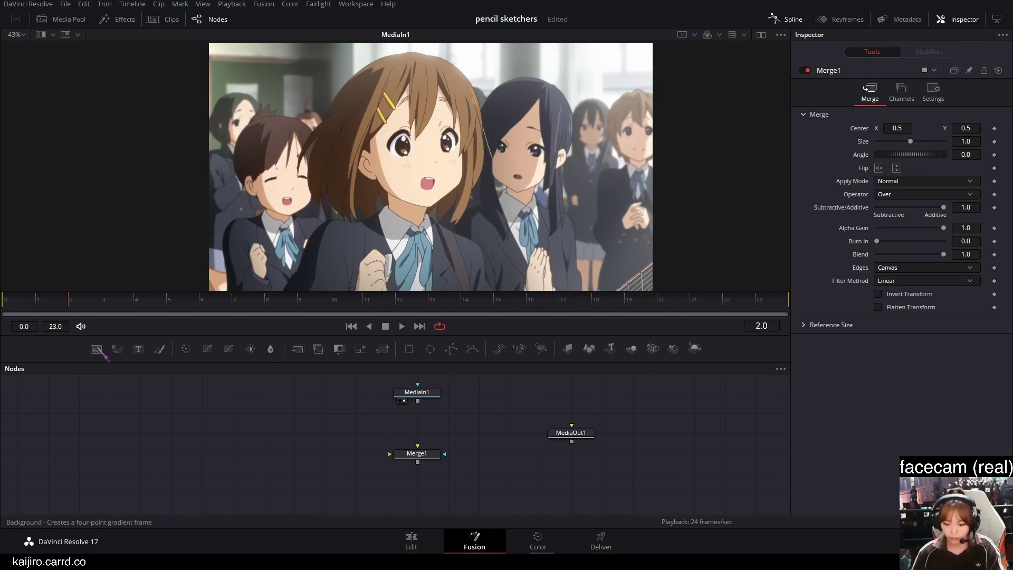
Add two Background nodes beside Merge1 and change Background2's colour to white.
left_click_drag(96, 349, 245, 460)
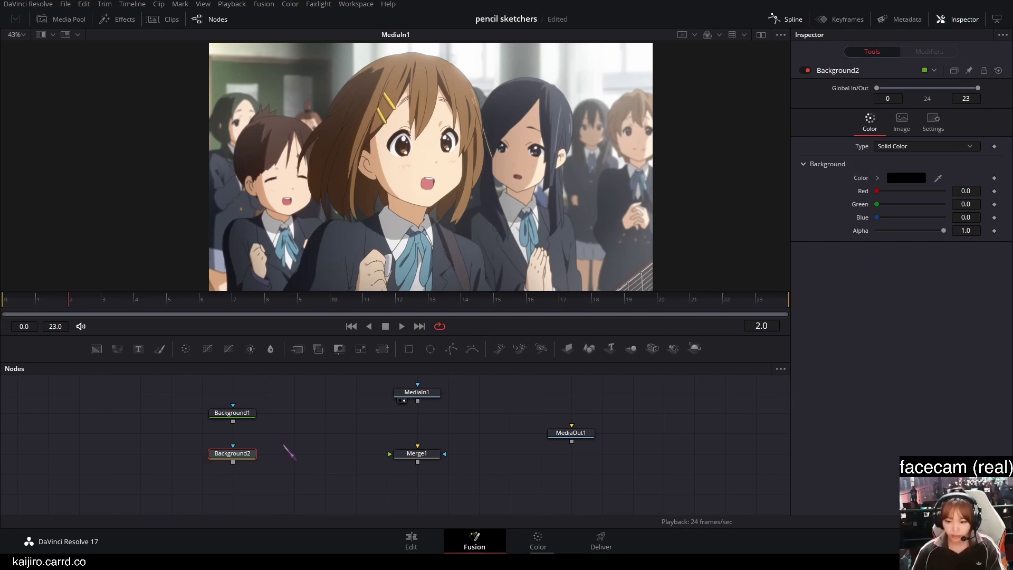
left_click(944, 204)
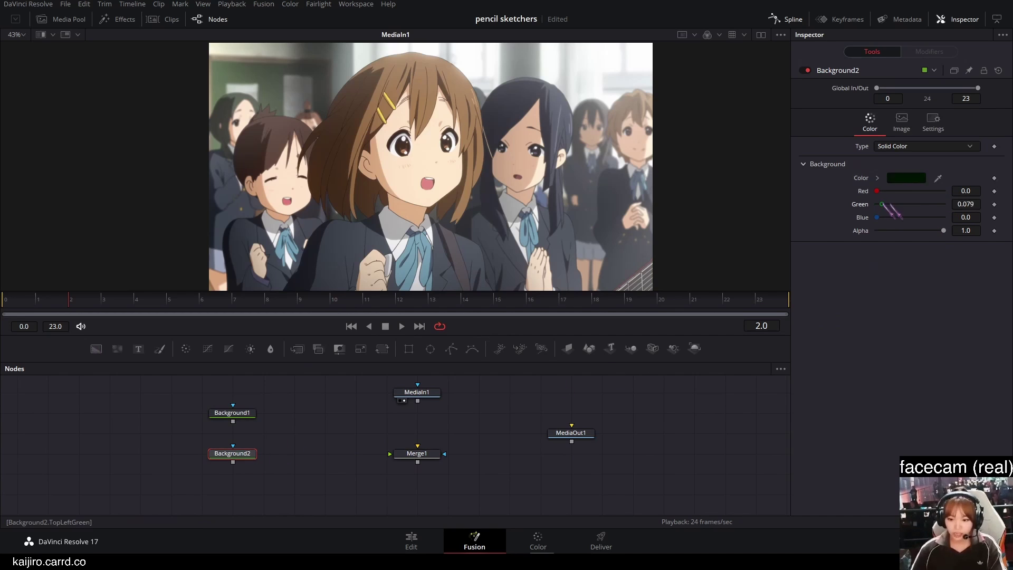
left_click_drag(878, 191, 991, 222)
Connect Background2 to Merge1's background input and Background1 to its foreground input, placing Background1 below Merge1.
left_click_drag(233, 462, 417, 455)
left_click_drag(232, 421, 417, 455)
left_click_drag(246, 413, 426, 471)
mouse_move(459, 447)
left_mouse_down()
mouse_move(450, 460)
mouse_move(444, 440)
left_mouse_up()
left_click_drag(411, 469, 411, 489)
scroll(422, 417, "up", 3)
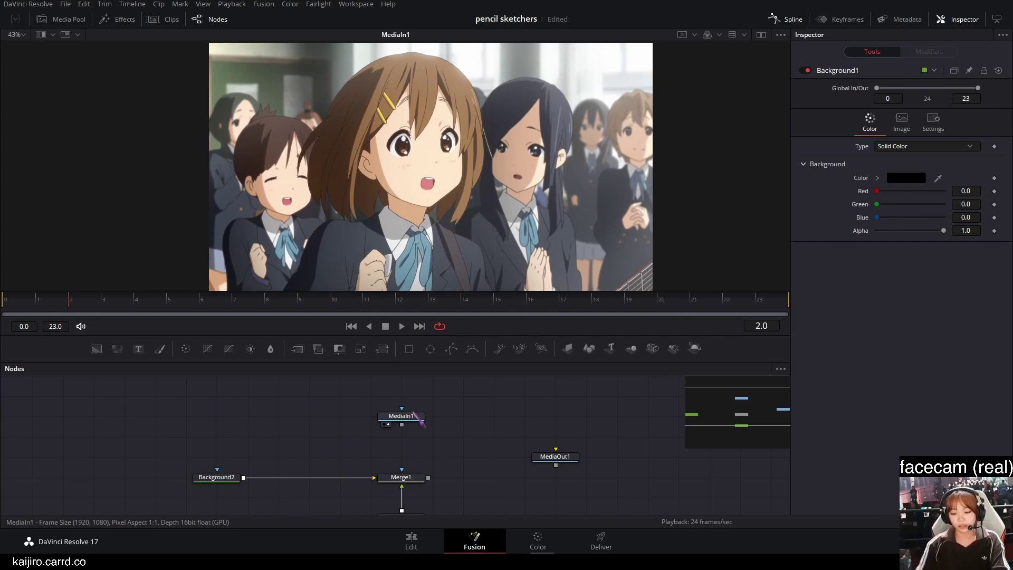
Move MediaIn1 further above Merge1 and line MediaOut1 up level with Merge1.
left_click(417, 417)
scroll(444, 422, "down", 2)
left_click(545, 428)
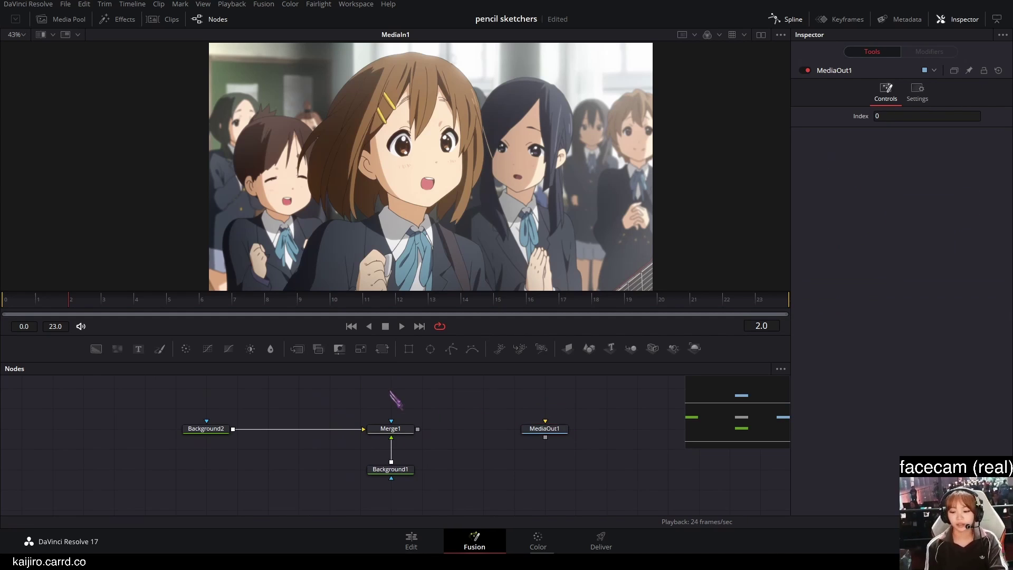
Add a Bitmap mask node between MediaIn1 and Merge1 and connect it to Merge1's mask input.
scroll(395, 399, "up", 1)
key("shift+space")
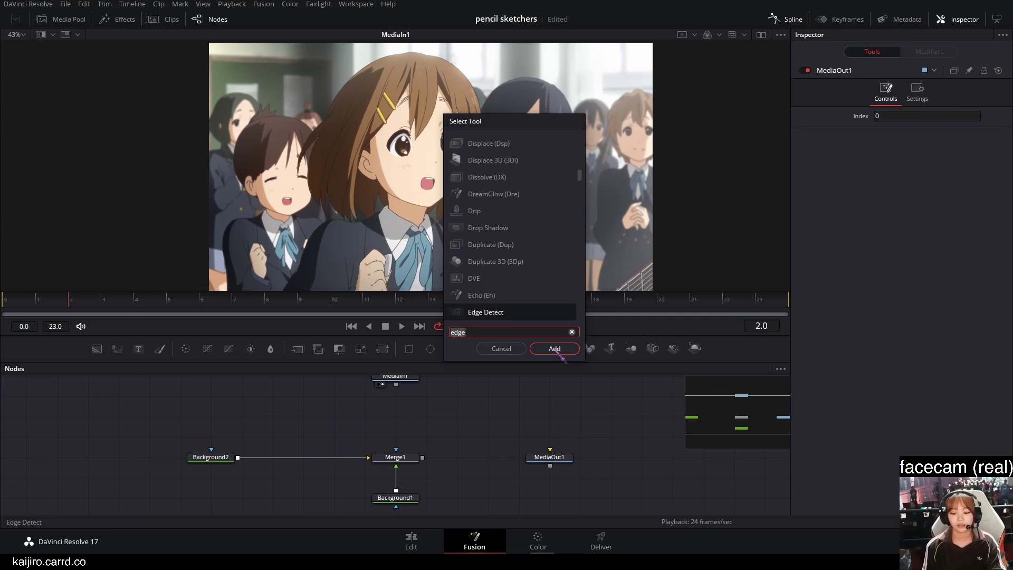
type("bitmap")
key("Return")
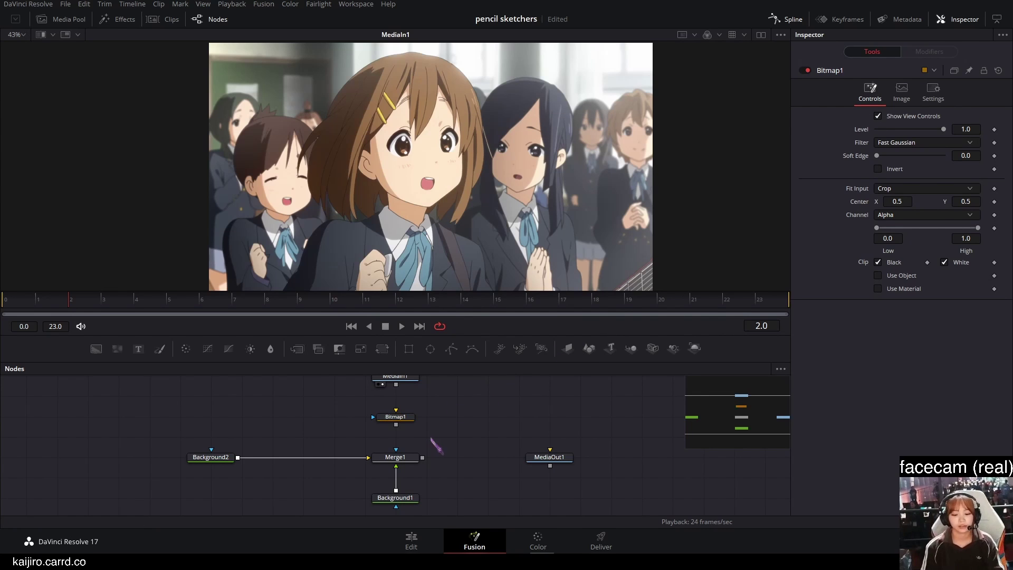
left_click_drag(395, 425, 397, 450)
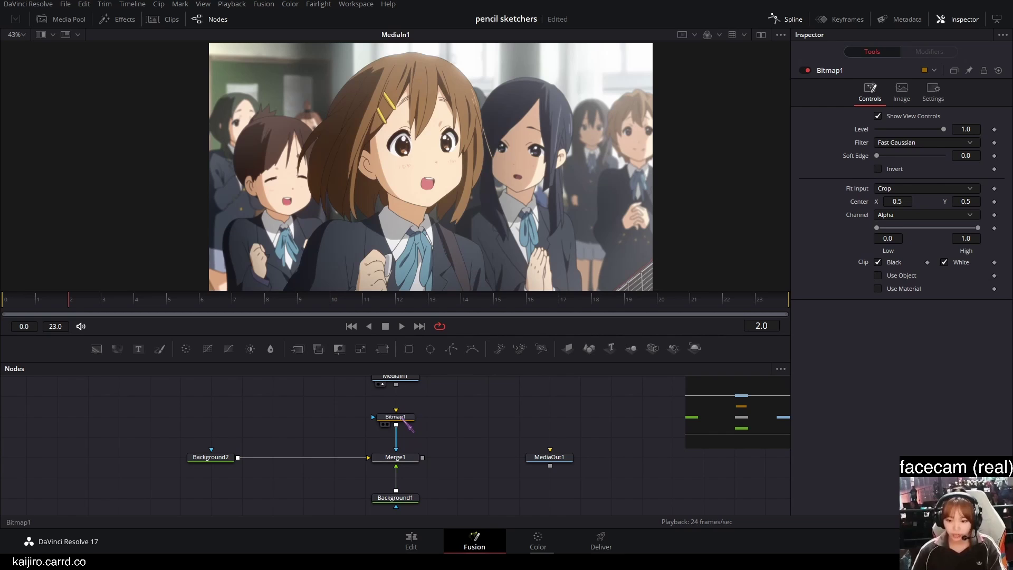
Set the channel of the Bitmap1 mask to Luminance.
left_click(404, 418)
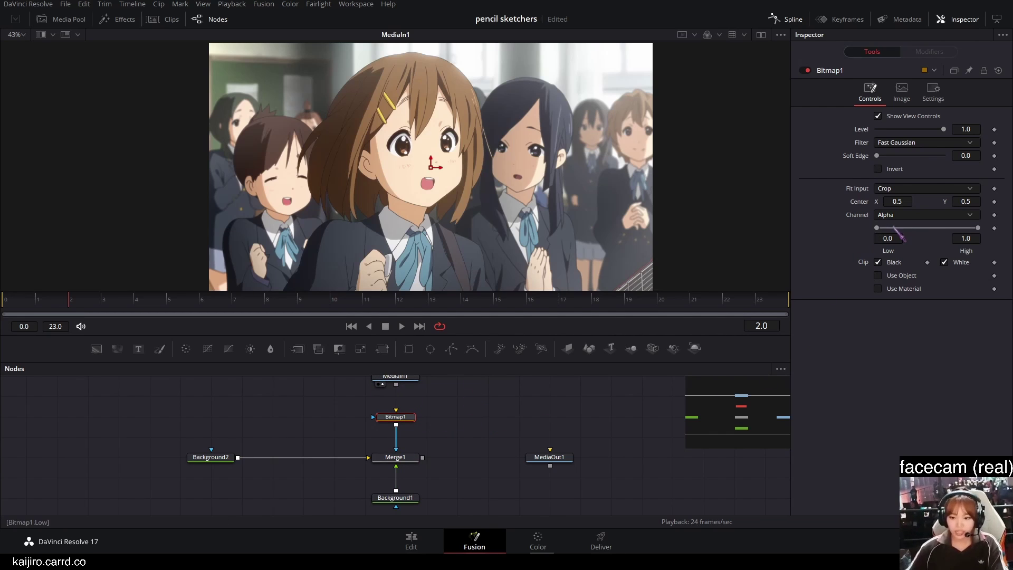
left_click(910, 215)
left_click(916, 290)
scroll(444, 420, "up", 2)
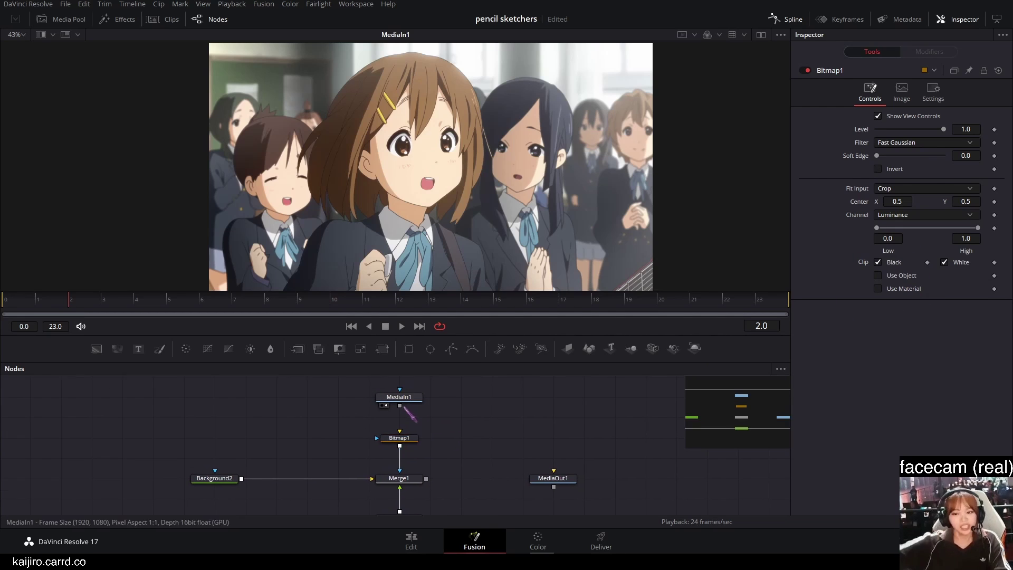
Connect MediaIn1 to Bitmap1 and Merge1 to MediaOut1, then show MediaOut1 in the viewer.
left_click_drag(399, 435, 401, 435)
left_click_drag(461, 435, 448, 418)
left_click_drag(413, 462, 538, 461)
left_click(552, 461)
key("2")
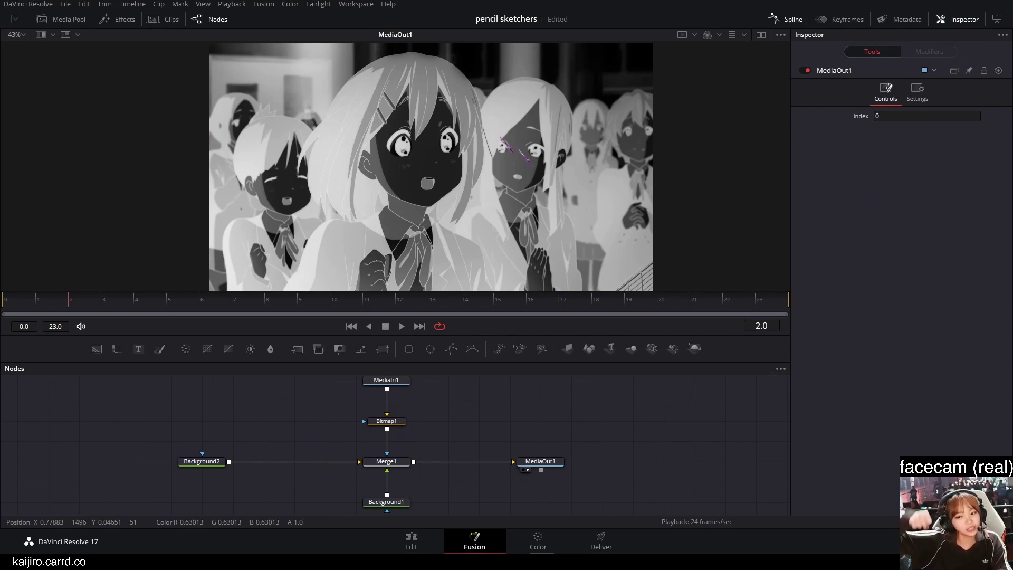
Move MediaIn1 far above Bitmap1 to make room for more nodes between them.
scroll(436, 417, "up", 3)
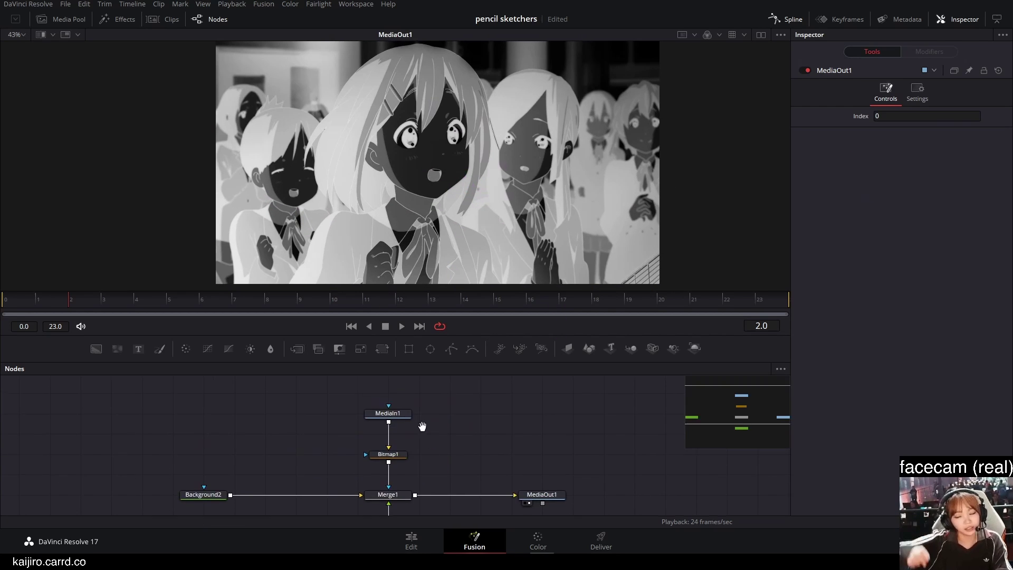
left_click_drag(422, 418, 422, 438)
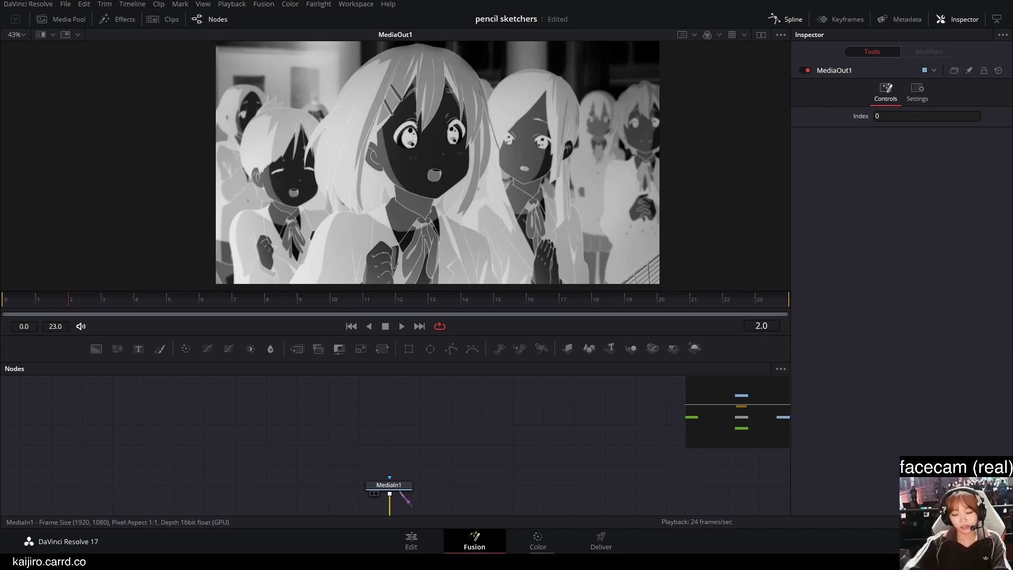
left_click_drag(399, 487, 399, 385)
left_click_drag(439, 414, 438, 429)
left_click(402, 410)
left_click(401, 402)
scroll(407, 413, "down", 1)
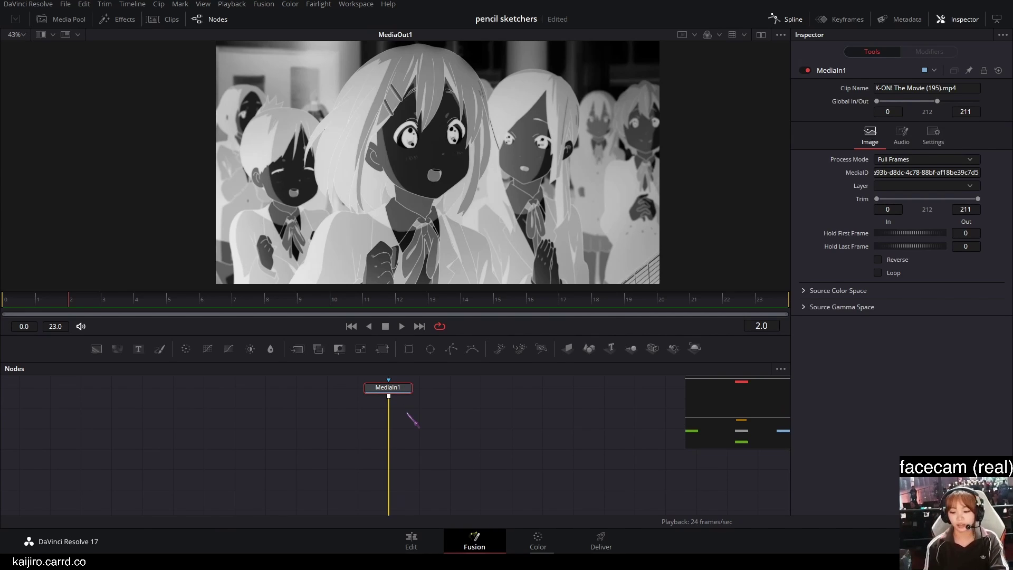
Insert an Edge Detect node after MediaIn1 and space it slightly below the clip node.
key("shift+space")
type("edge d")
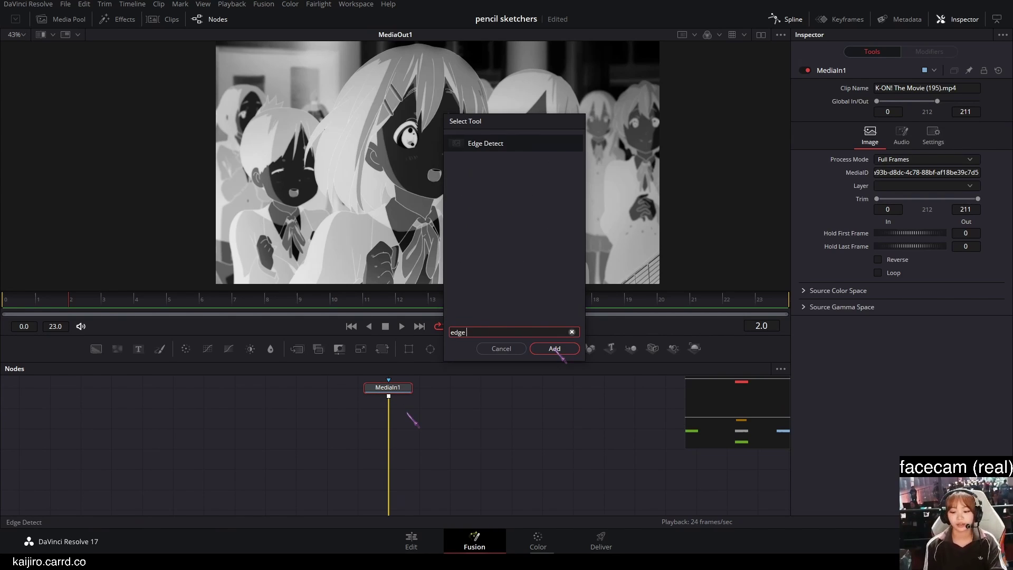
key("Return")
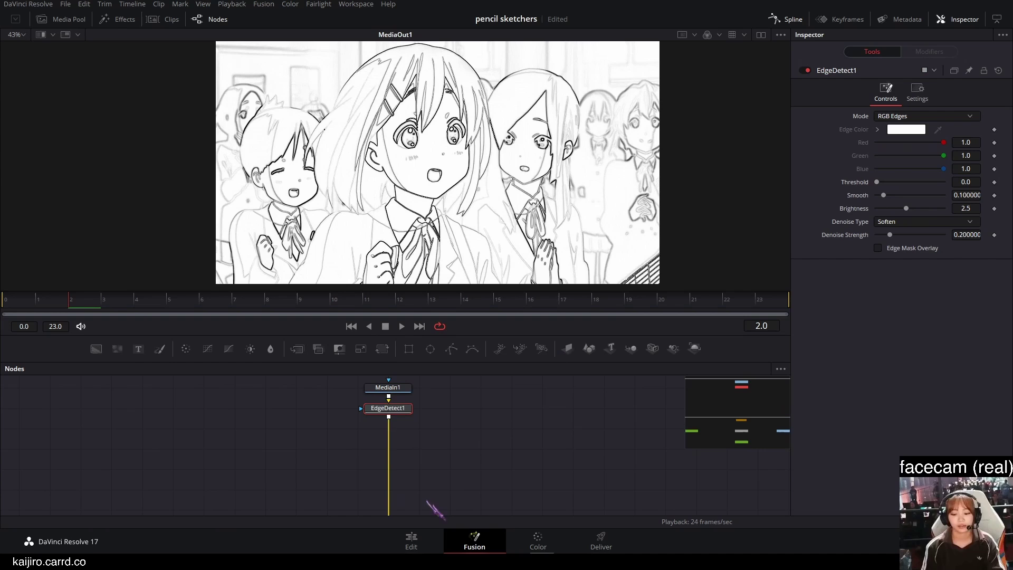
left_click_drag(401, 409, 401, 429)
Examine the detected outlines on the characters' faces and hair up close in the viewer.
scroll(448, 140, "up", 3)
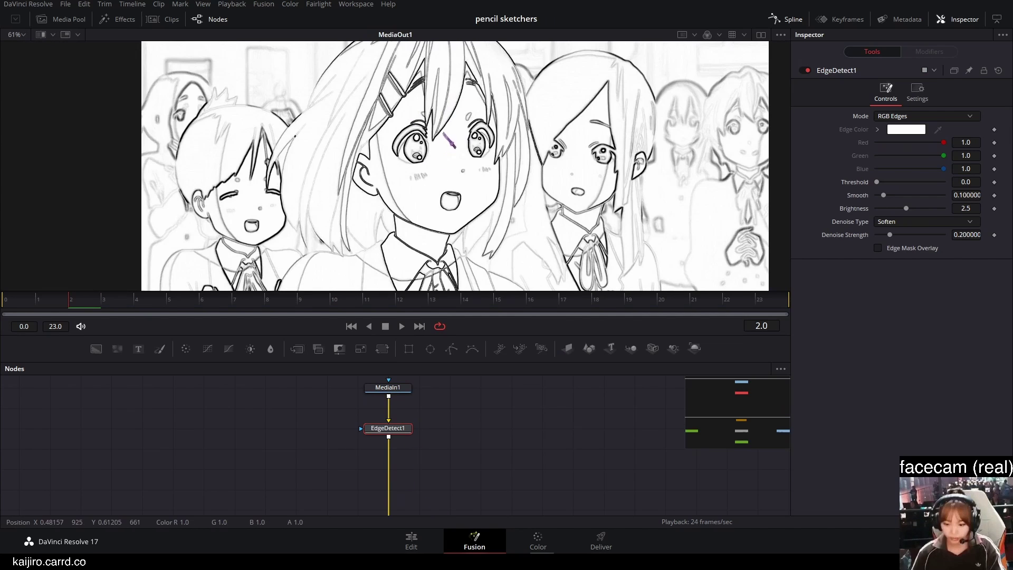
scroll(465, 135, "up", 3)
scroll(488, 168, "down", 3)
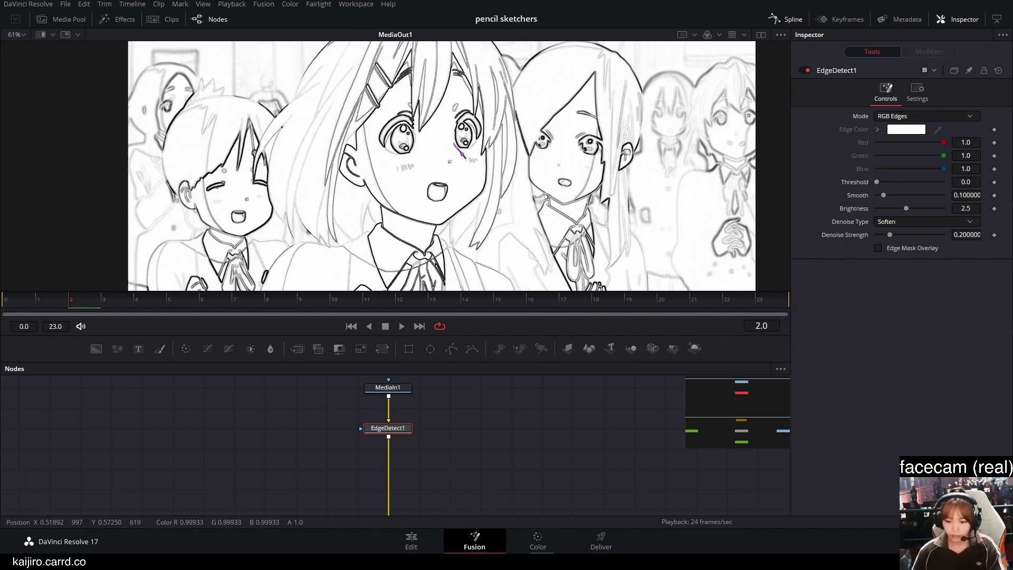
scroll(486, 151, "up", 3)
scroll(478, 193, "down", 1)
scroll(475, 192, "up", 1)
scroll(422, 194, "down", 1)
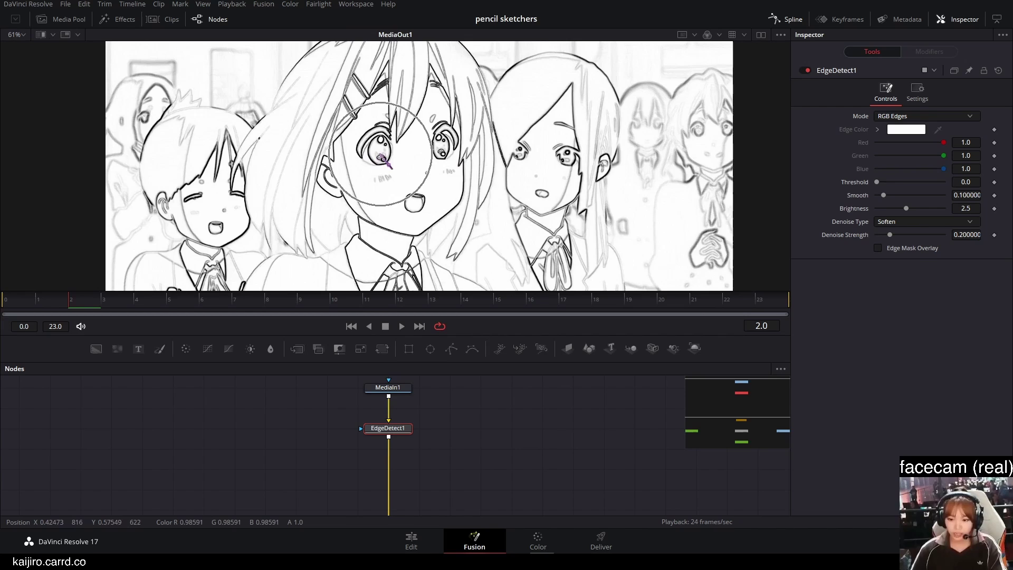
scroll(383, 164, "up", 1)
scroll(412, 182, "down", 1)
left_click_drag(421, 183, 422, 143)
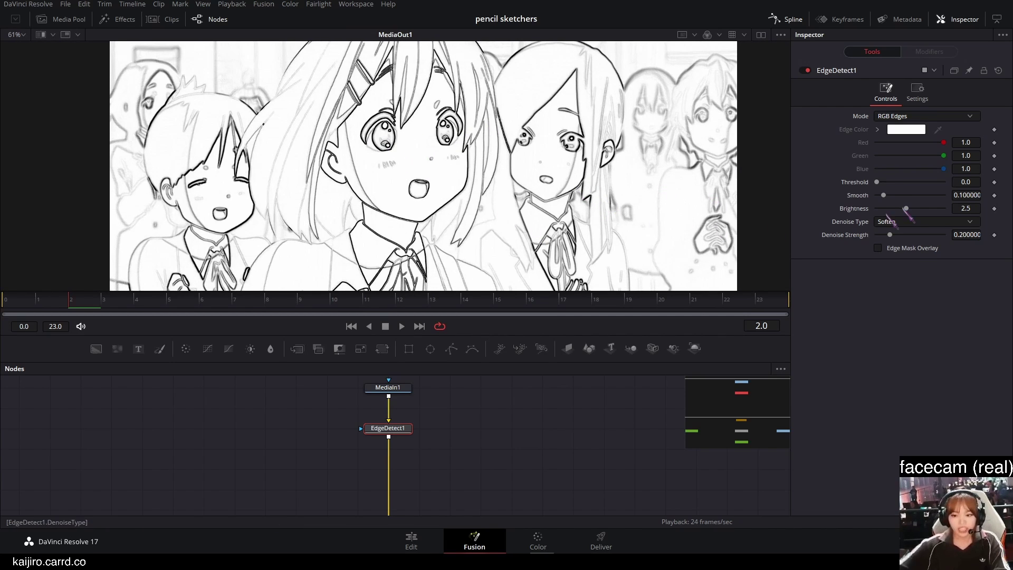
Set EdgeDetect1 to Smooth 0, Brightness 5.0, Denoise Strength 0 and Grayscale Edges mode.
left_click_drag(884, 196, 944, 209)
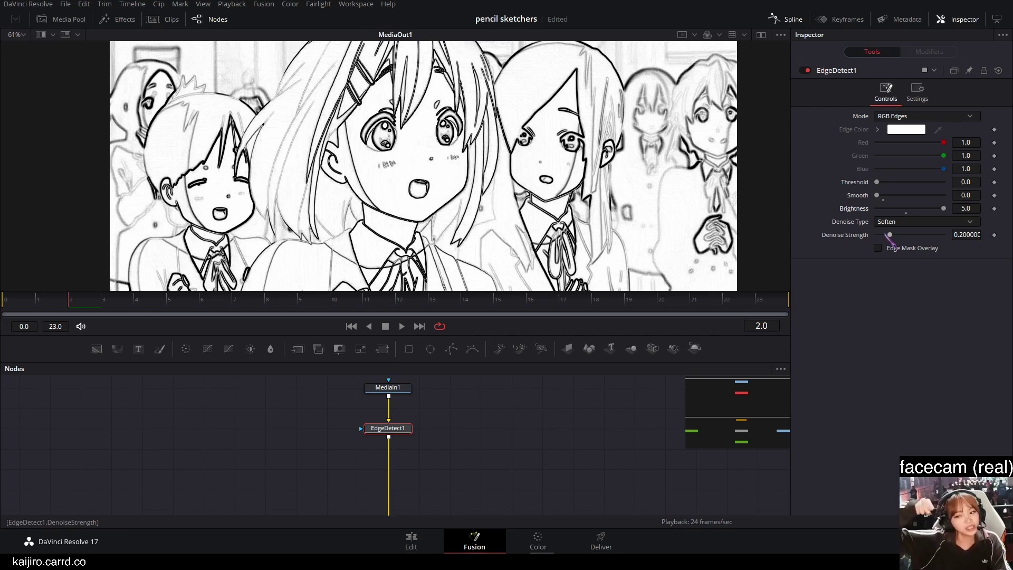
left_click_drag(891, 235, 875, 235)
mouse_move(437, 433)
left_mouse_down()
mouse_move(461, 438)
mouse_move(463, 420)
mouse_move(448, 416)
mouse_move(447, 428)
left_mouse_up()
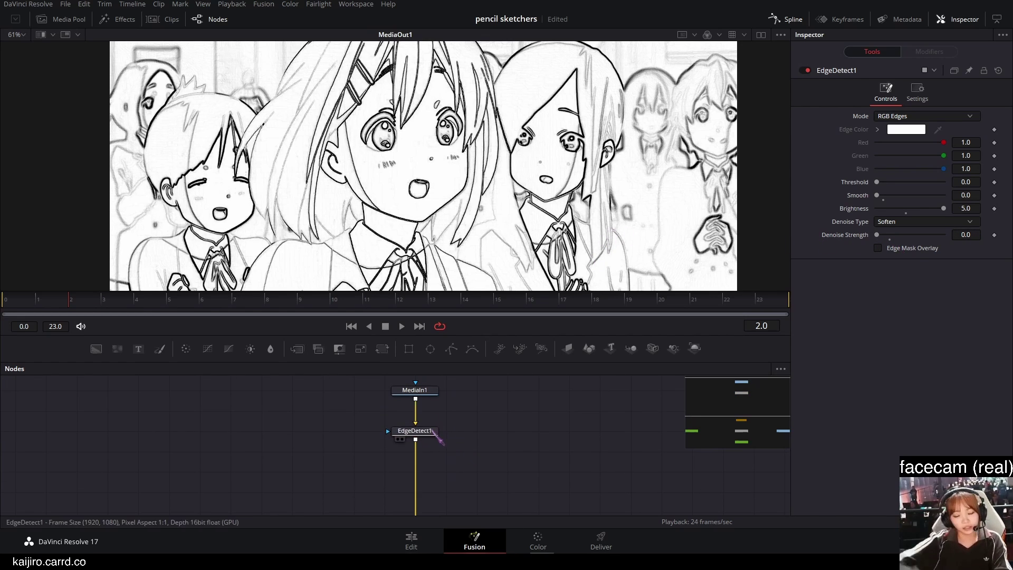
left_click(971, 117)
left_click(903, 142)
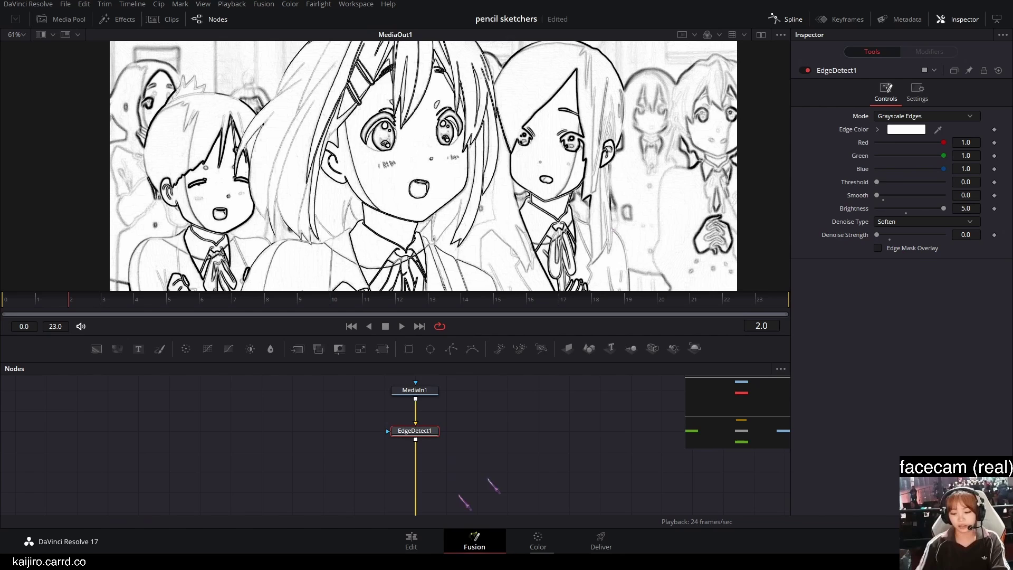
Insert a Brightness Contrast node after EdgeDetect1, set Low to about 0.911 and enable clipping of black and white.
mouse_move(463, 452)
left_mouse_down()
mouse_move(473, 424)
mouse_move(447, 447)
left_mouse_up()
left_click_drag(270, 349, 419, 459)
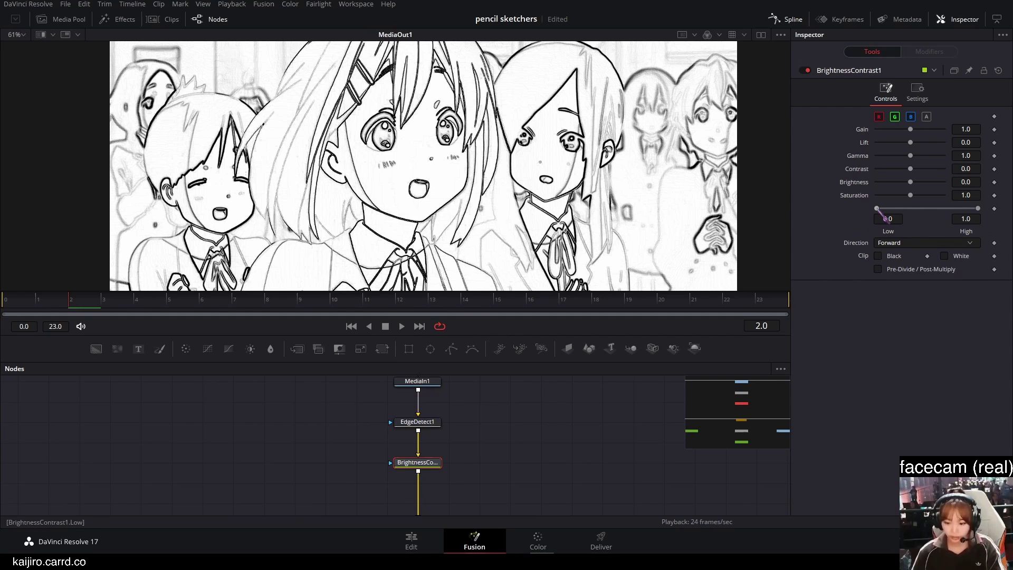
left_click_drag(878, 209, 960, 217)
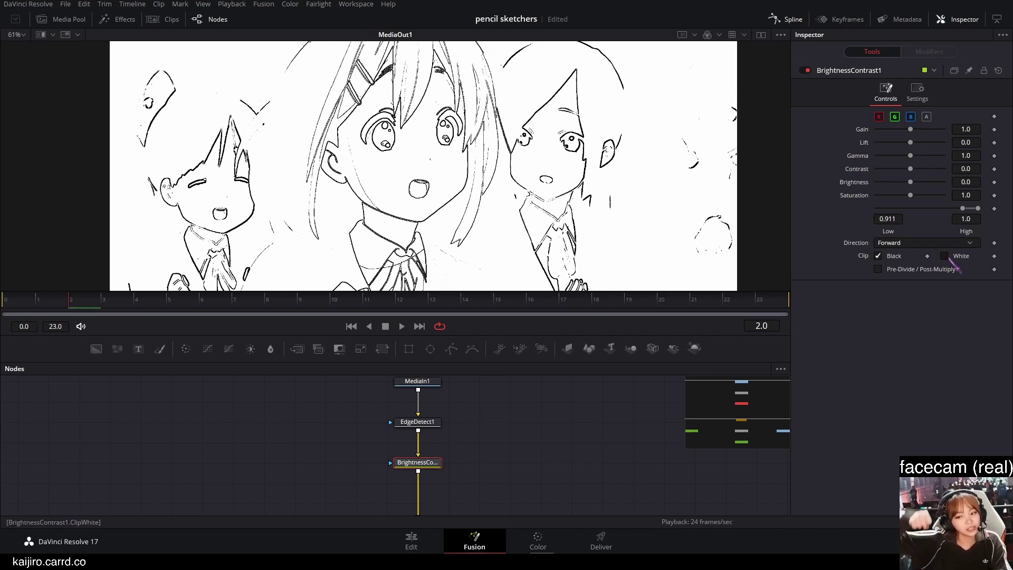
left_click(479, 441)
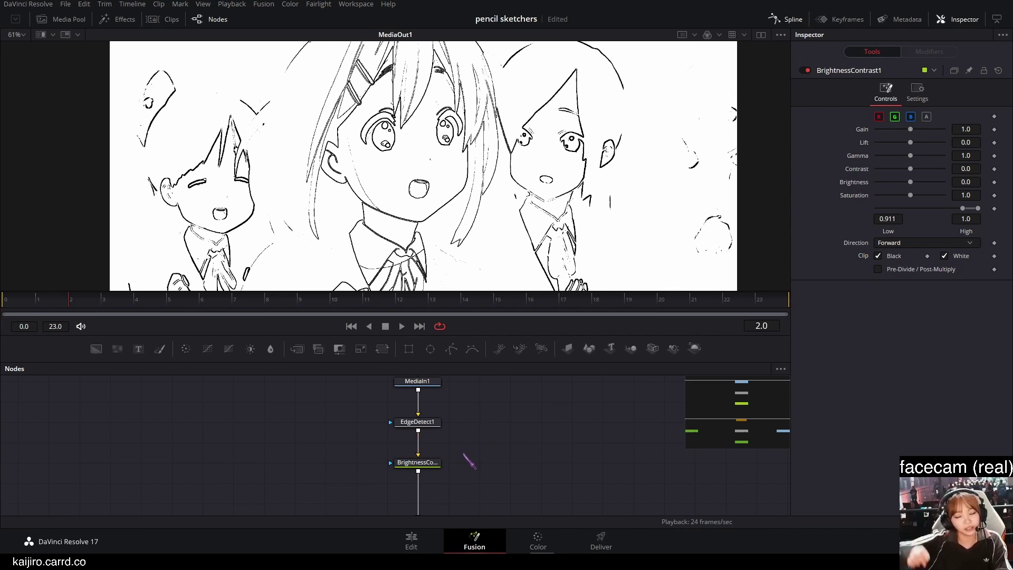
Widen the gap between the BrightnessContrast1 node and Bitmap1 to make room for more nodes.
scroll(466, 455, "down", 2)
left_click_drag(475, 472, 431, 373)
left_click_drag(445, 465, 467, 398)
scroll(458, 426, "up", 2)
left_click(456, 426)
left_click(435, 398)
left_click(467, 398)
Insert a second Merge node after BrightnessContrast1 and connect a new Fast Noise node to its foreground input.
left_click(444, 380)
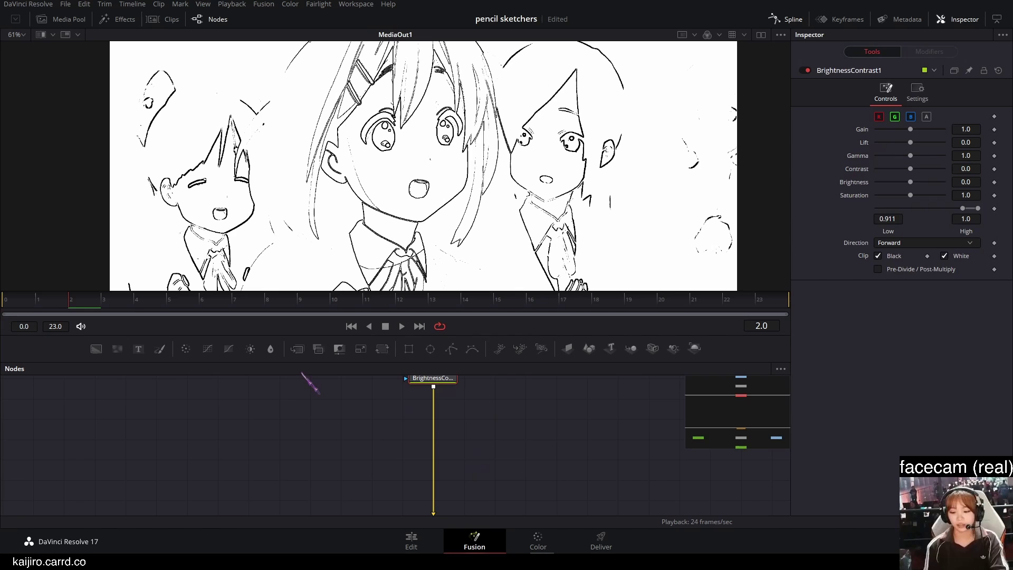
left_click(297, 349)
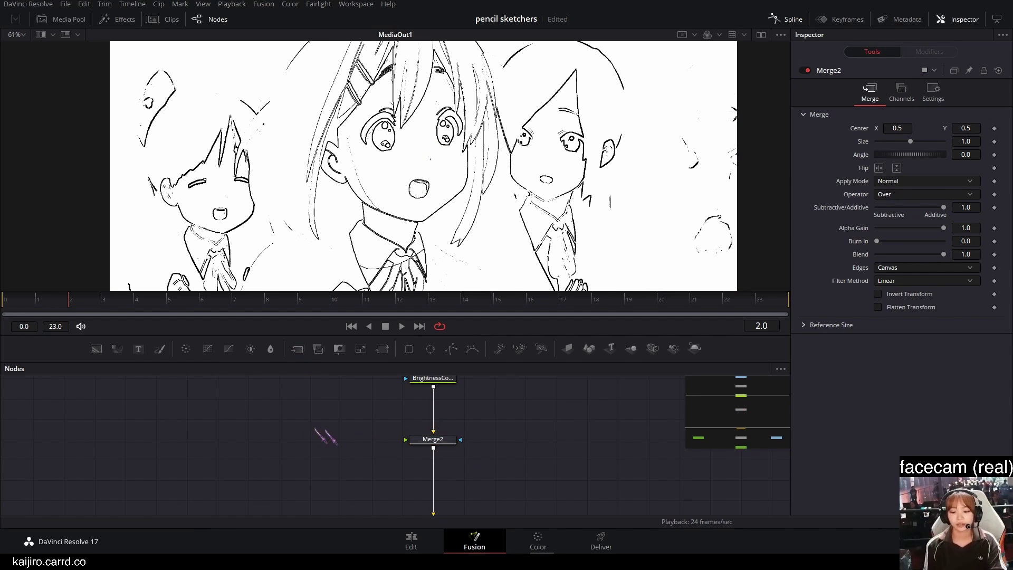
mouse_move(117, 349)
left_mouse_down()
mouse_move(366, 473)
mouse_move(428, 459)
mouse_move(283, 468)
mouse_move(425, 448)
mouse_move(416, 450)
left_mouse_up()
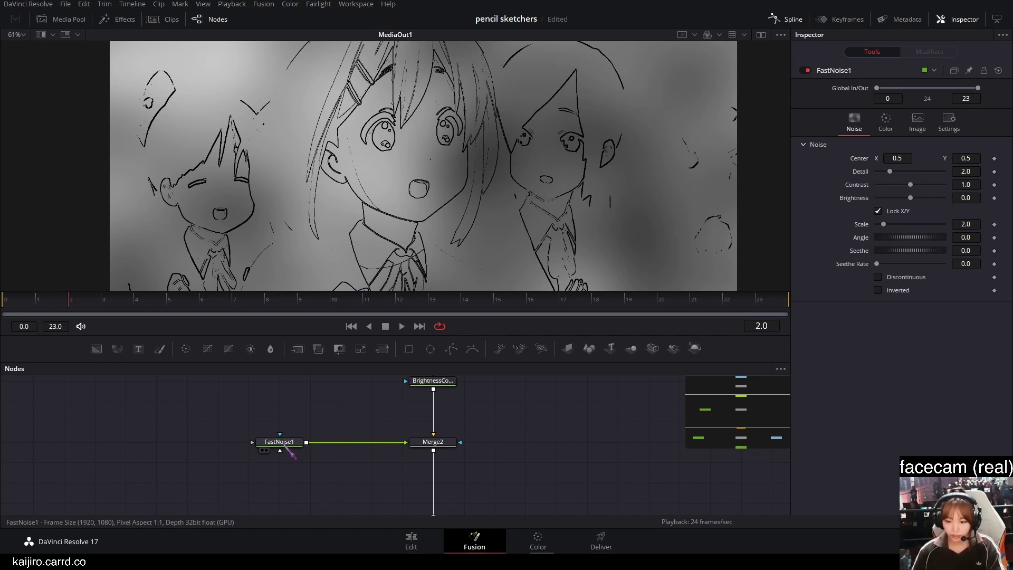
Set the apply mode of Merge2 to Multiply.
left_click(436, 443)
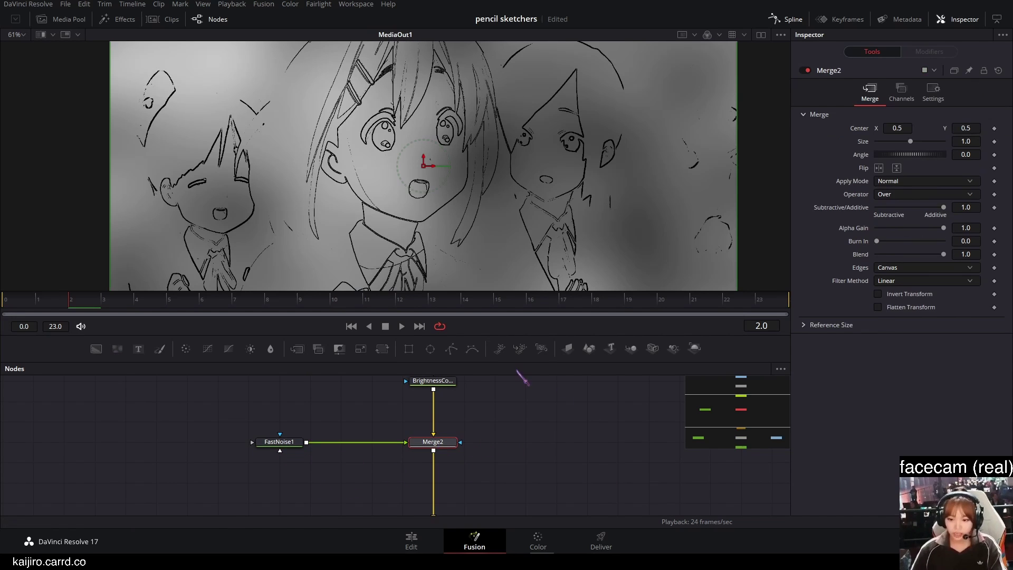
left_click(934, 185)
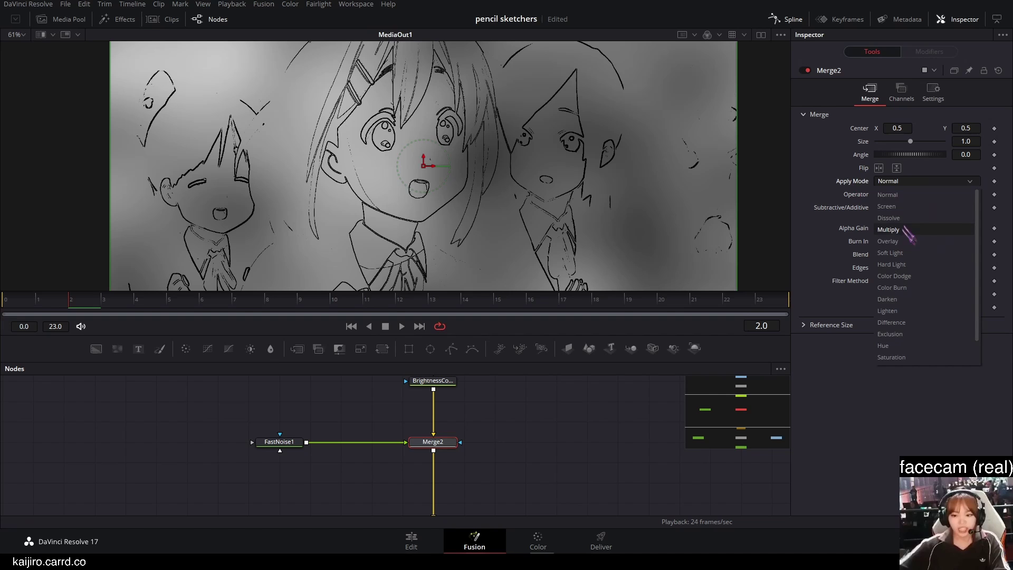
left_click(903, 231)
Set the Color 1 alpha of FastNoise1 to 1.0.
left_click(285, 443)
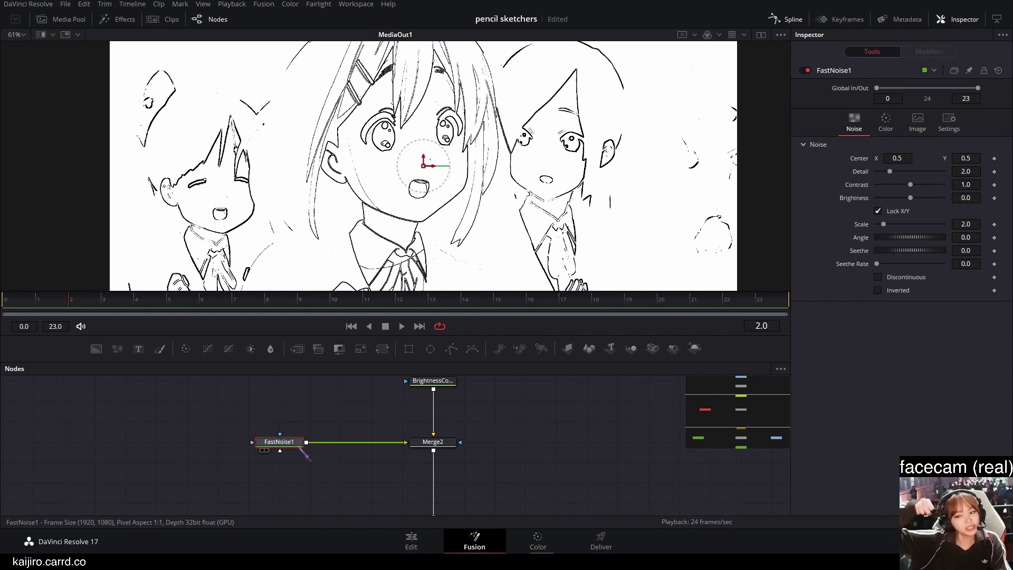
left_click(886, 122)
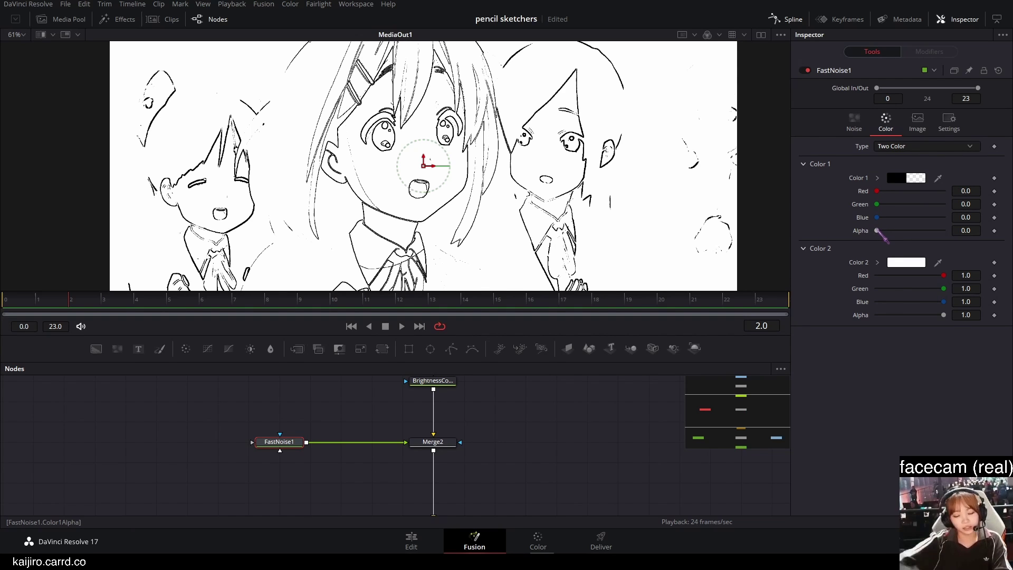
left_click_drag(877, 231, 971, 231)
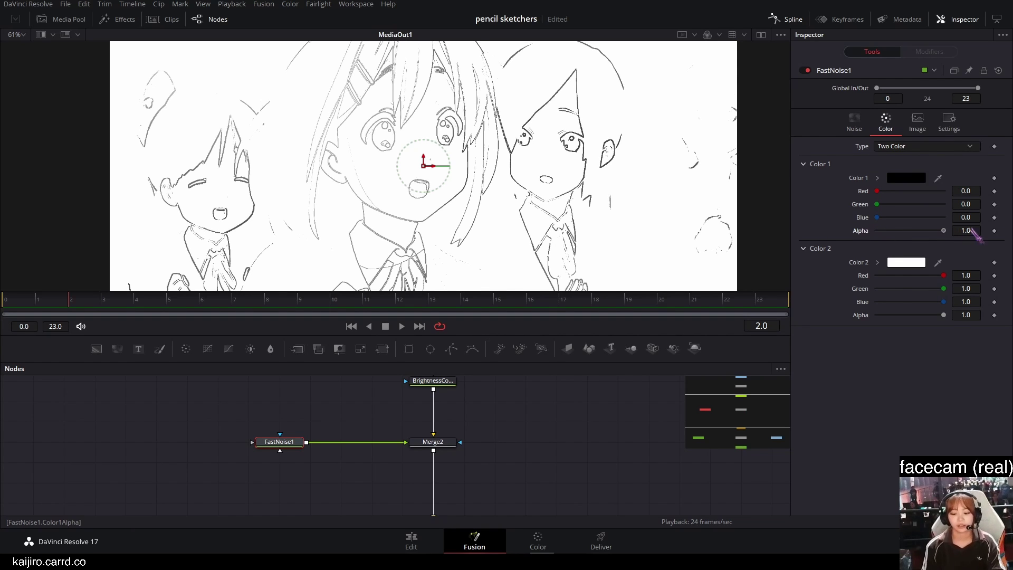
Set the FastNoise1 noise to Detail about 6.46, Contrast about 2.21 and Scale about 11.97.
left_click(855, 125)
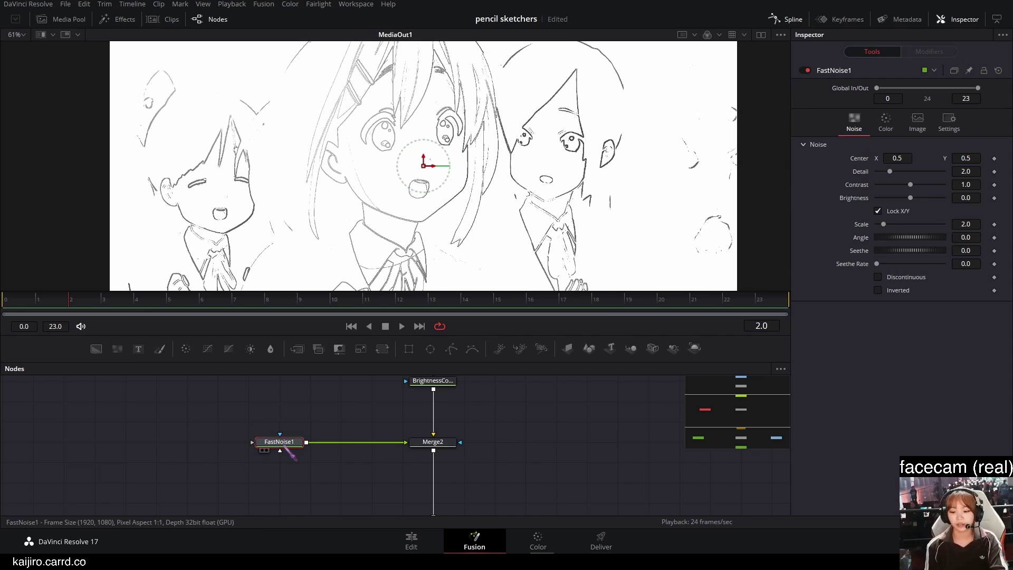
left_click_drag(885, 226, 920, 224)
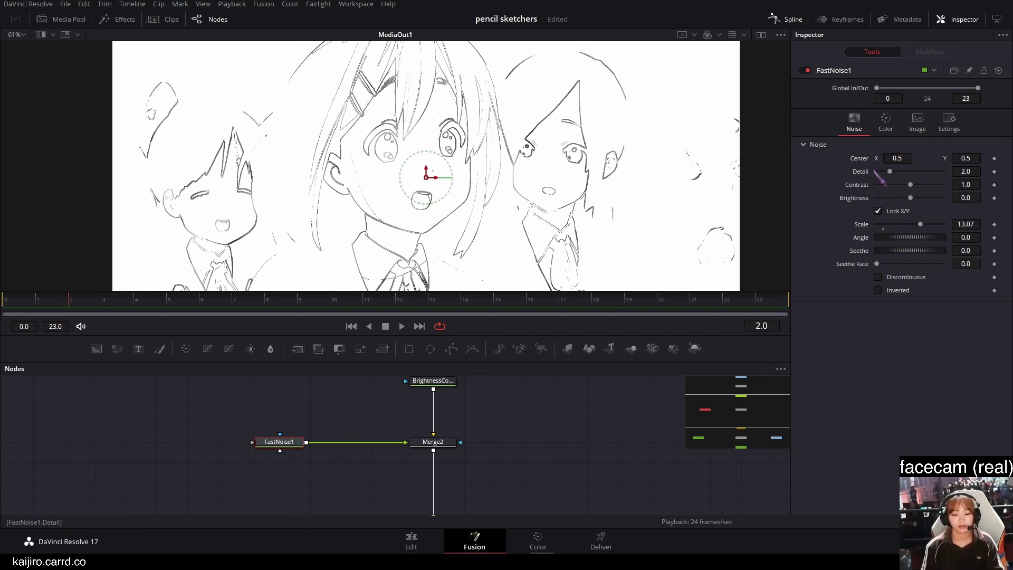
left_click_drag(911, 186, 924, 185)
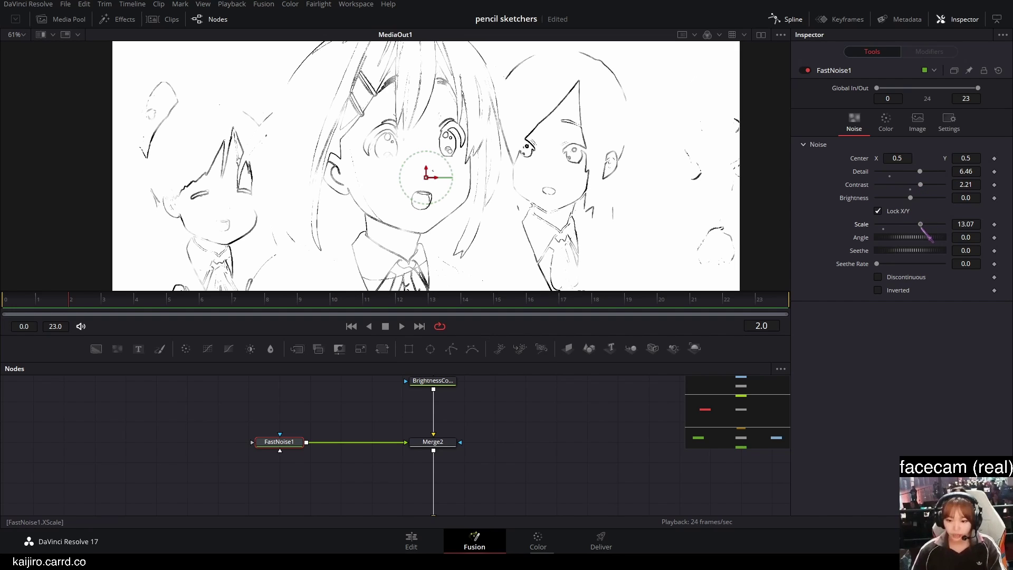
left_click_drag(920, 224, 916, 224)
Adjust the Seethe of FastNoise1 to about 0.368 while checking the line breakup on the faces.
left_click(967, 251)
type("0.072")
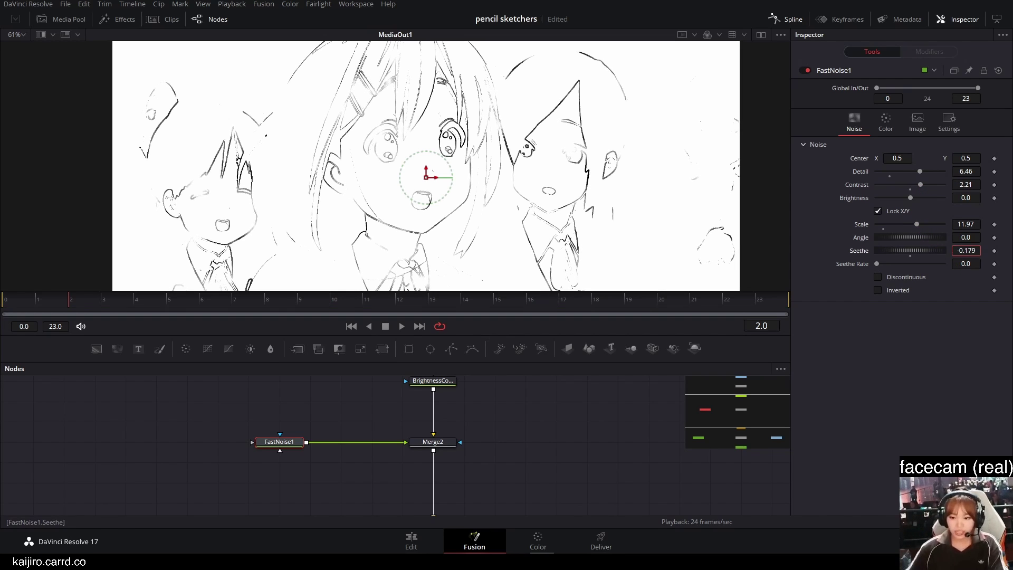
key("Return")
left_click_drag(966, 251, 984, 250)
scroll(465, 167, "up", 3)
left_click_drag(441, 140, 484, 176)
scroll(485, 176, "down", 1)
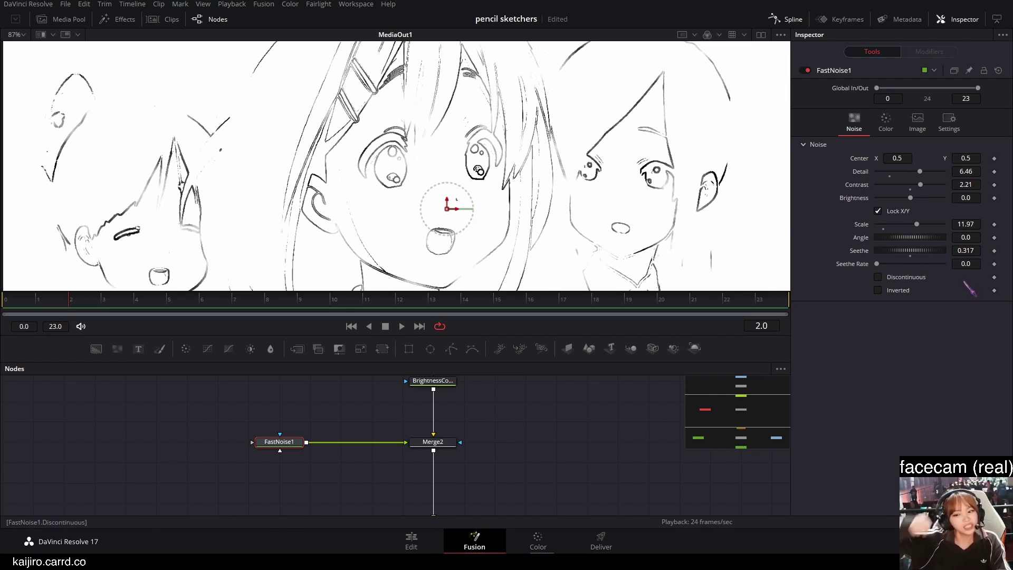
left_click_drag(966, 251, 973, 251)
Examine the noise-broken pencil lines around the characters' eyes and hair, both close up and across the full frame.
scroll(563, 196, "down", 2)
left_click_drag(564, 196, 554, 169)
scroll(483, 153, "up", 2)
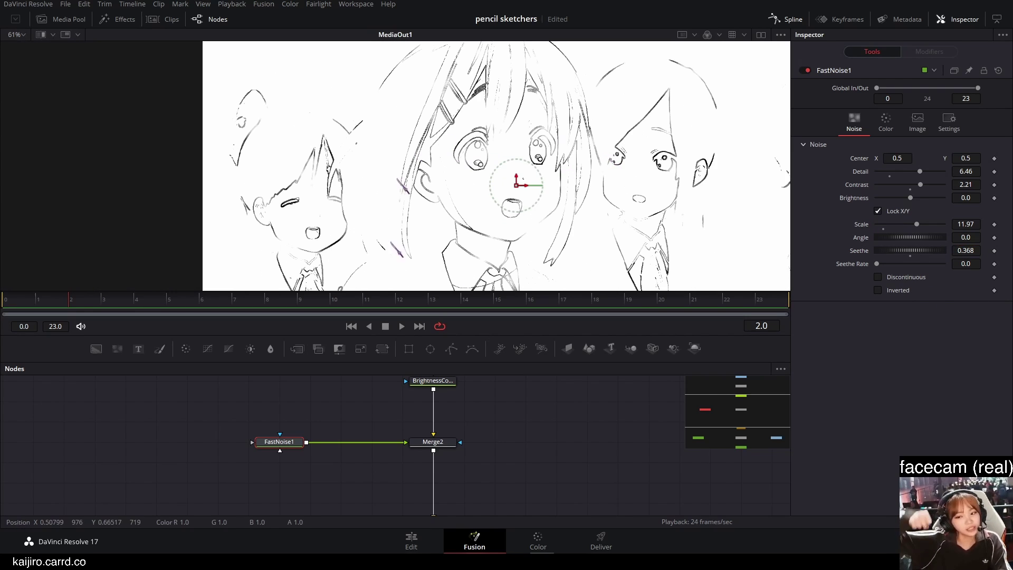
scroll(483, 153, "down", 1)
scroll(482, 153, "up", 1)
scroll(498, 160, "up", 3)
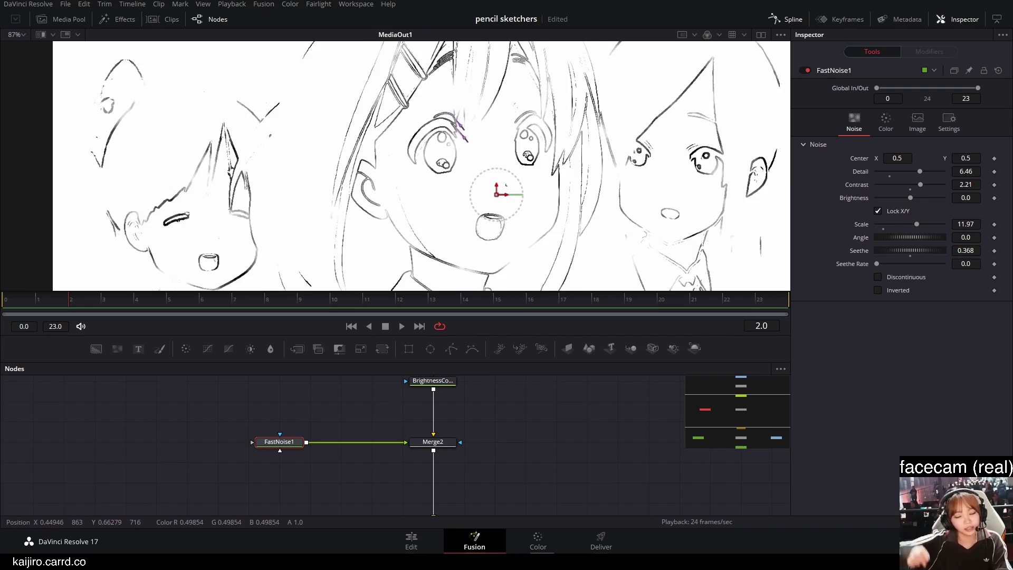
scroll(541, 168, "down", 2)
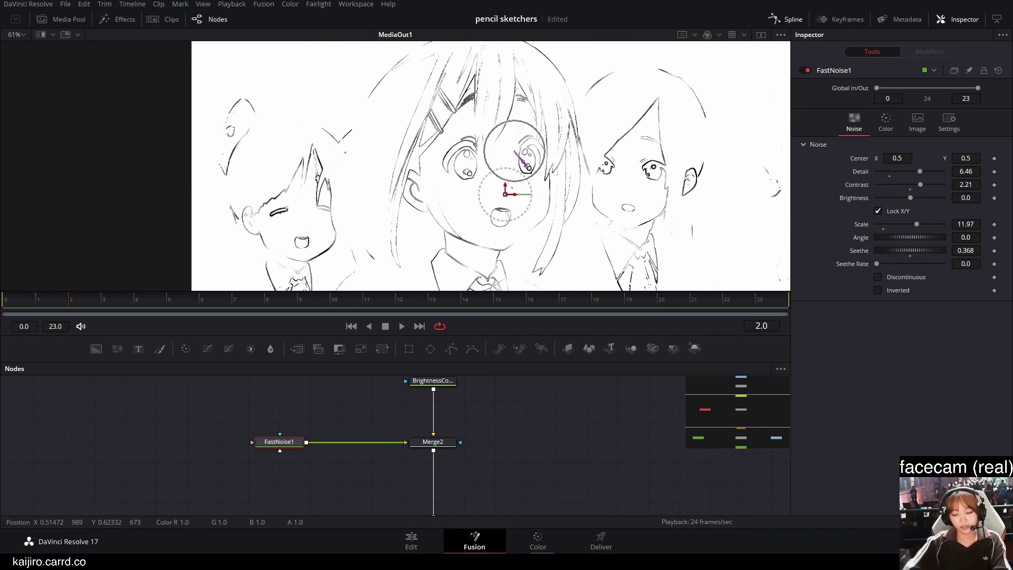
scroll(522, 158, "up", 4)
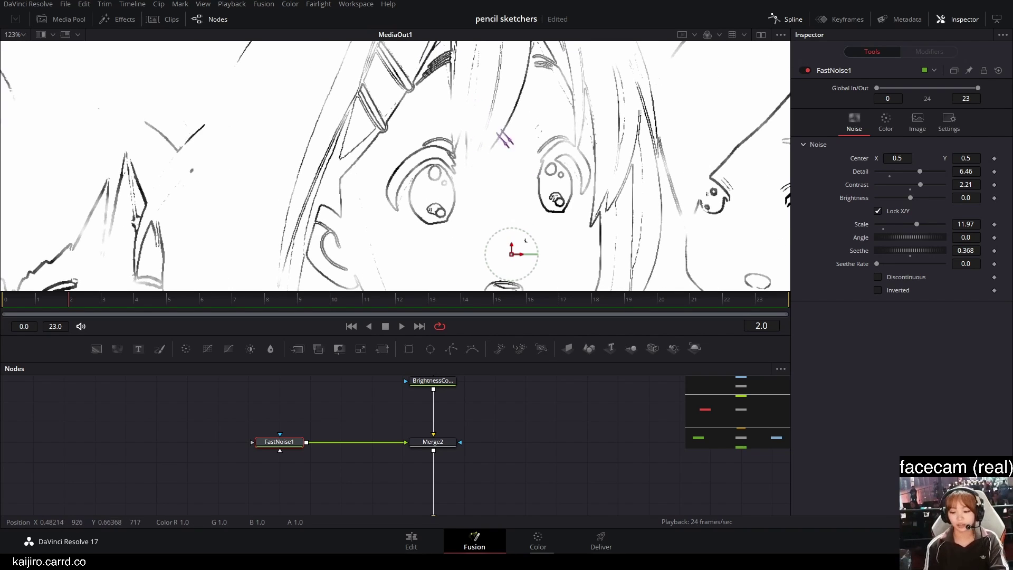
scroll(441, 92, "up", 2)
scroll(444, 144, "down", 2)
scroll(446, 171, "up", 2)
scroll(491, 132, "down", 3)
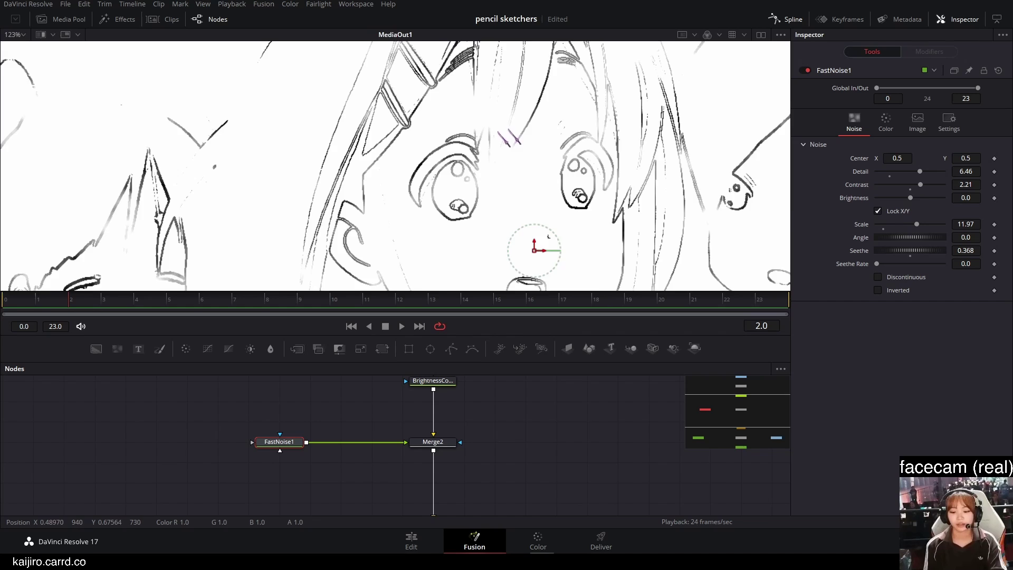
scroll(521, 148, "down", 3)
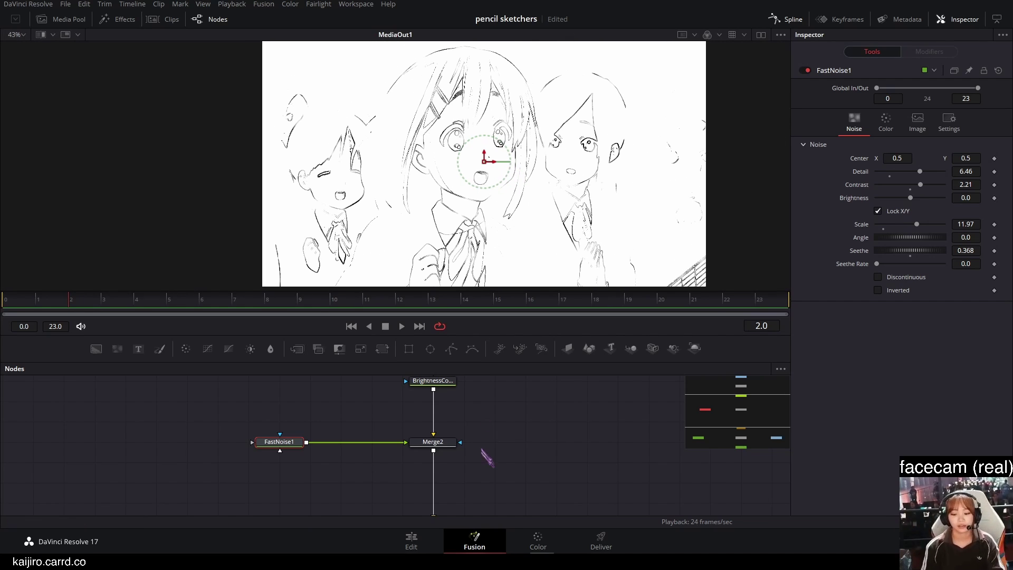
Move Merge2 and all nodes feeding it upward to widen the gap before Bitmap1.
scroll(488, 451, "down", 3)
key("ctrl+a")
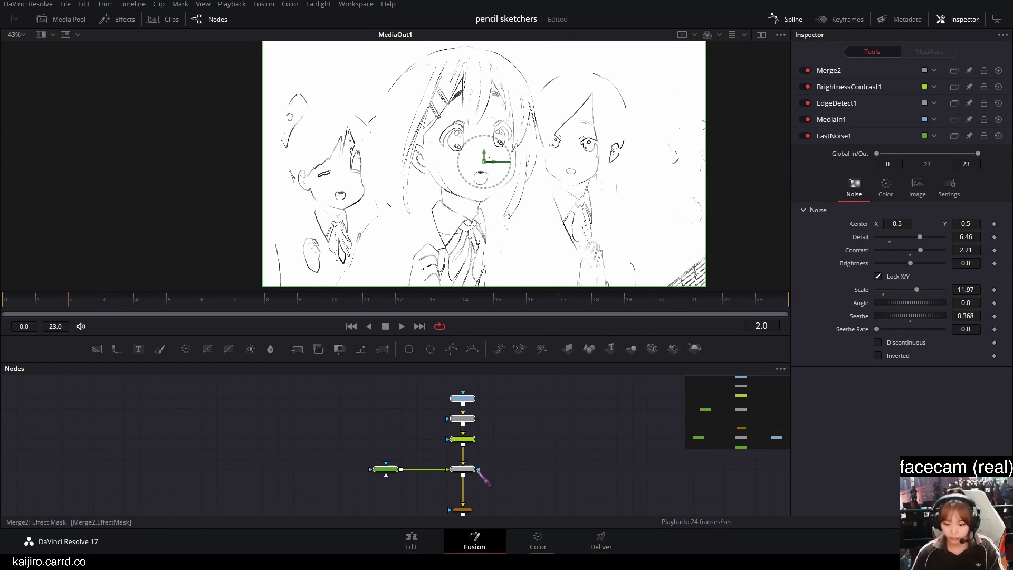
left_click_drag(474, 469, 474, 439)
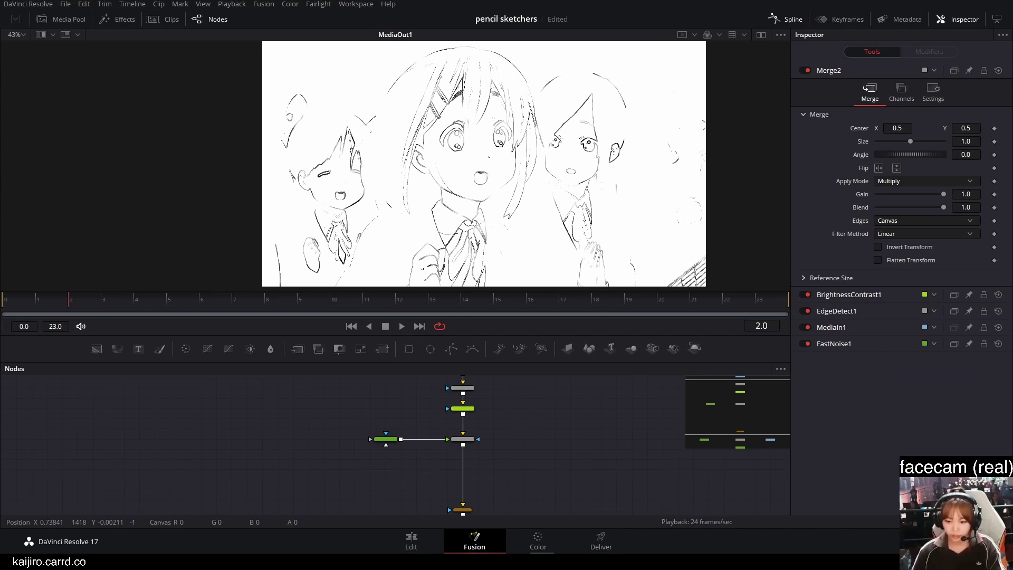
left_click(463, 439)
scroll(463, 439, "up", 2)
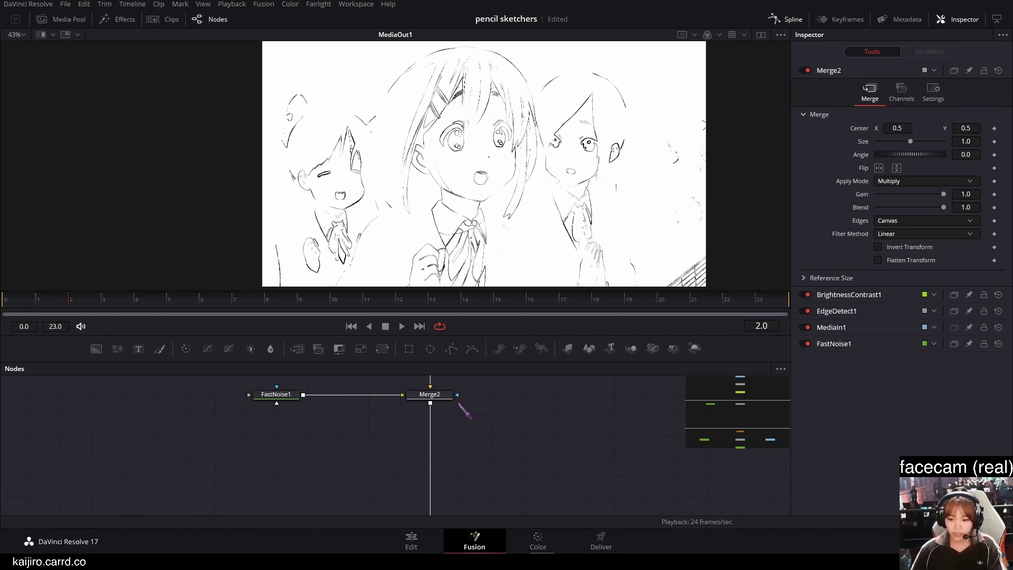
Insert a third Merge node after Merge2 and set its apply mode to Multiply.
left_click_drag(297, 350, 431, 454)
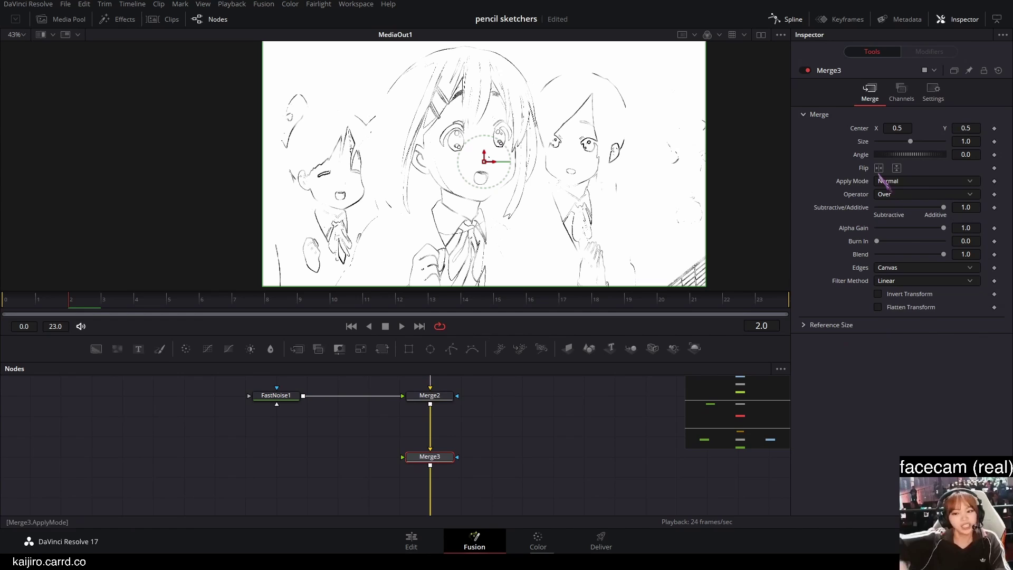
left_click(921, 182)
left_click(908, 230)
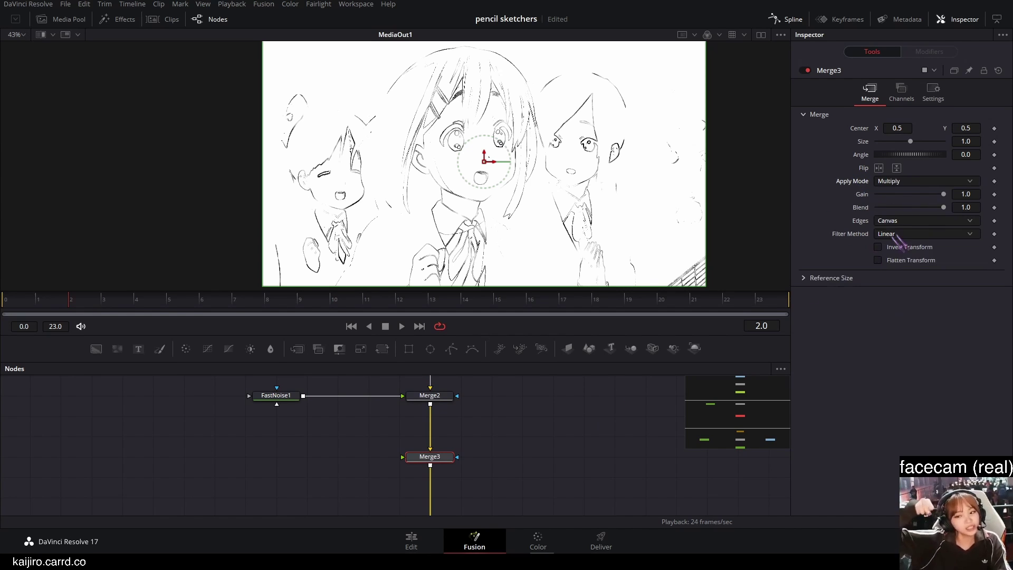
Add an unconnected Background node beside Merge3, set its type to Gradient and the gradient's start X to 0.5.
scroll(526, 444, "down", 1)
left_click_drag(526, 444, 527, 432)
left_click(509, 442)
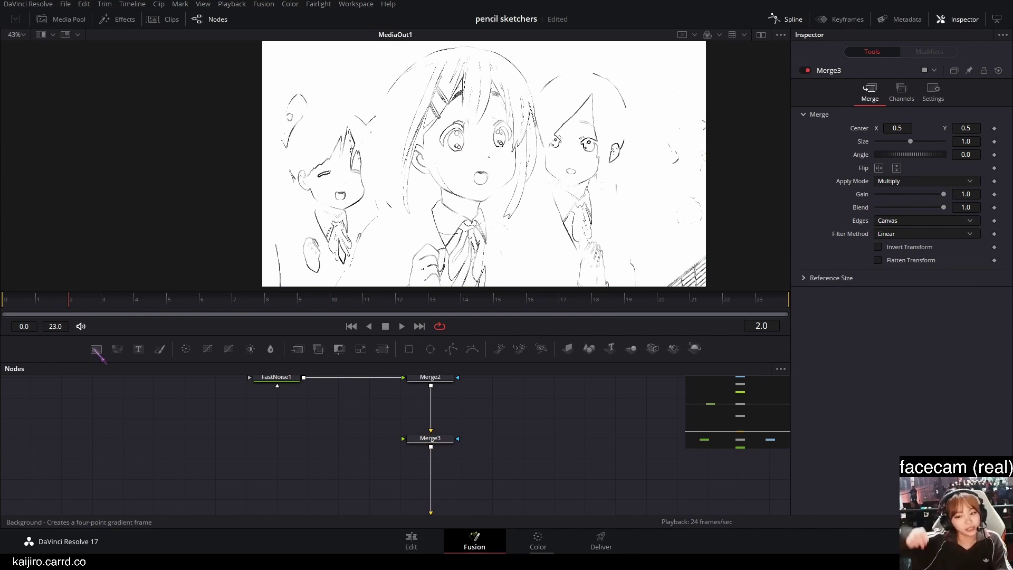
left_click_drag(96, 349, 251, 439)
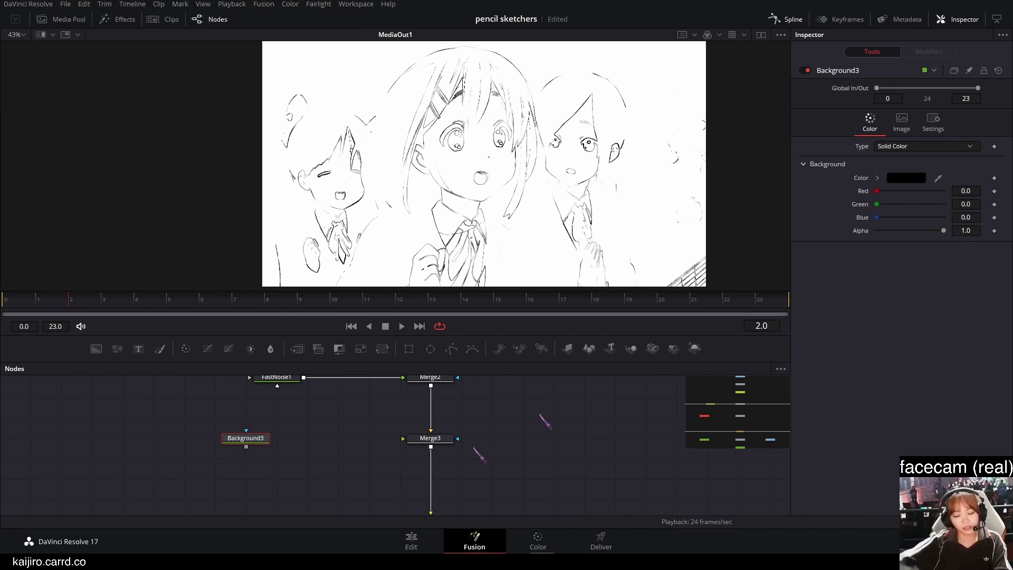
left_click(904, 146)
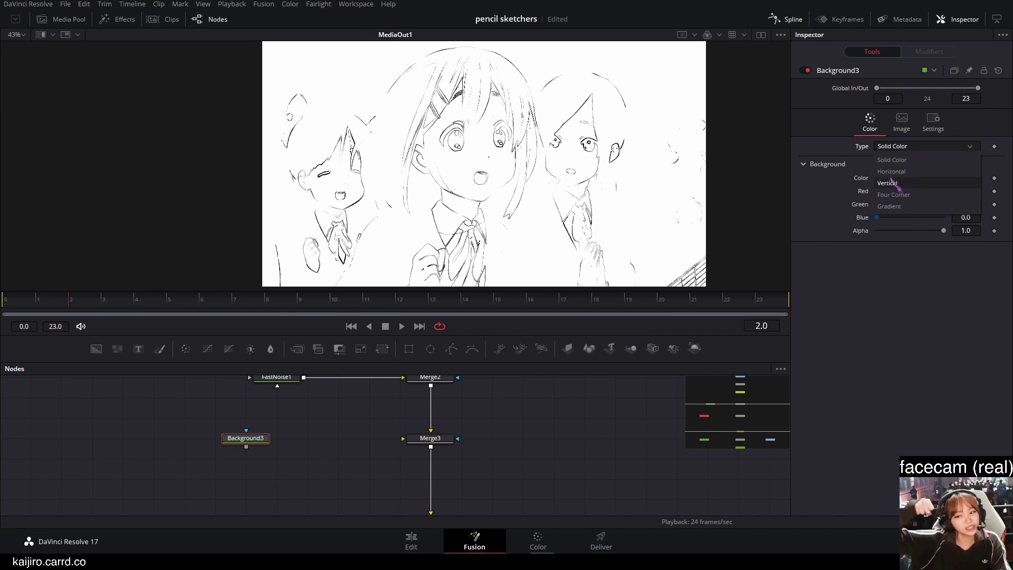
left_click(909, 214)
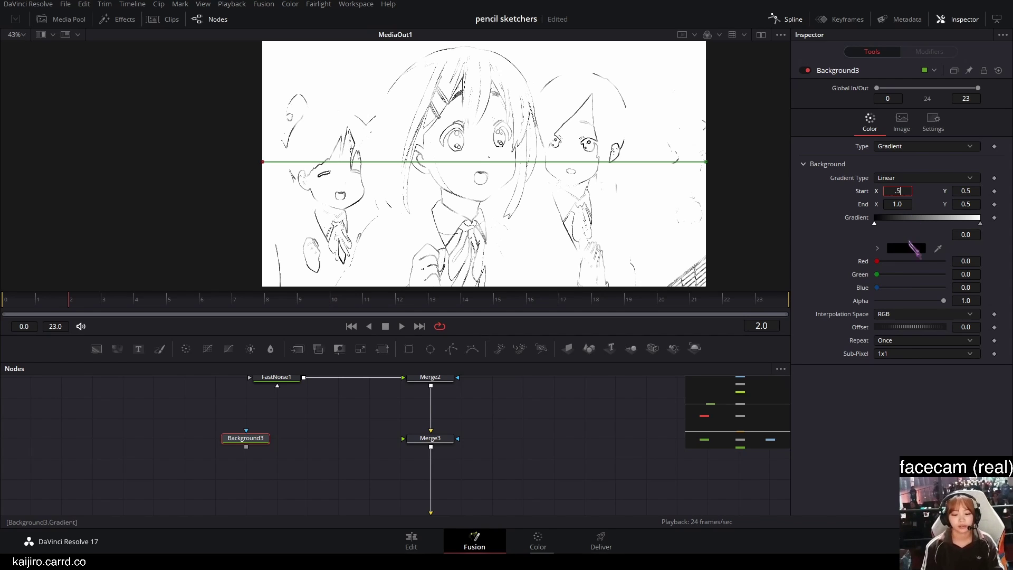
key("Tab")
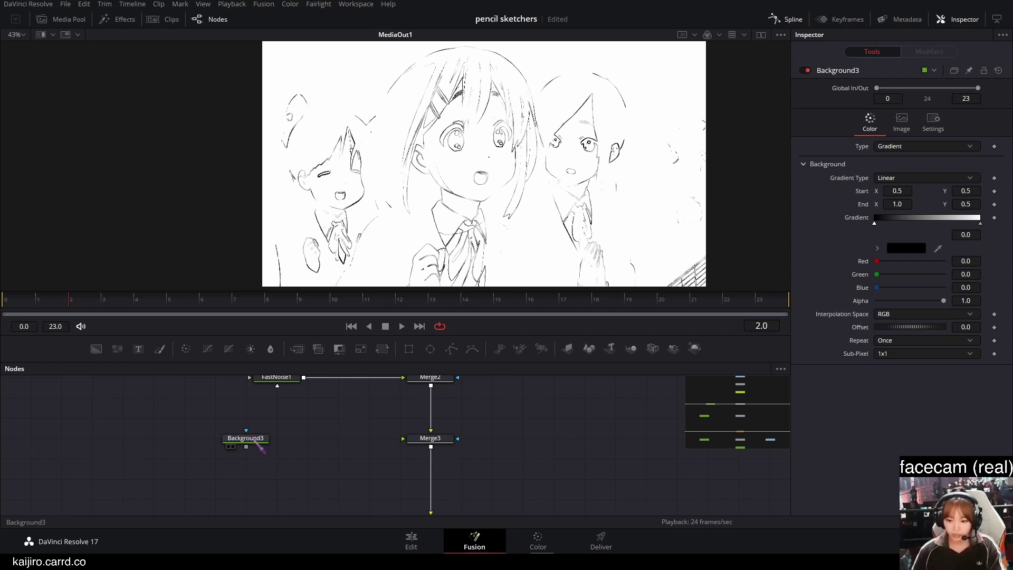
Add a Transform node after Background3, place it between Background3 and Merge3, and preview the gradient in a second viewer.
left_click_drag(254, 439, 225, 440)
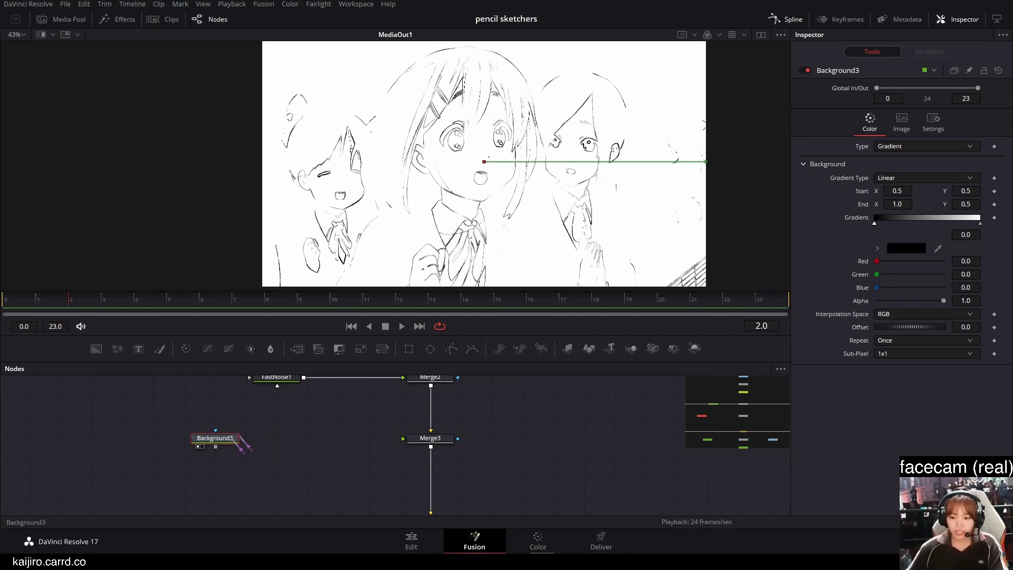
key("1")
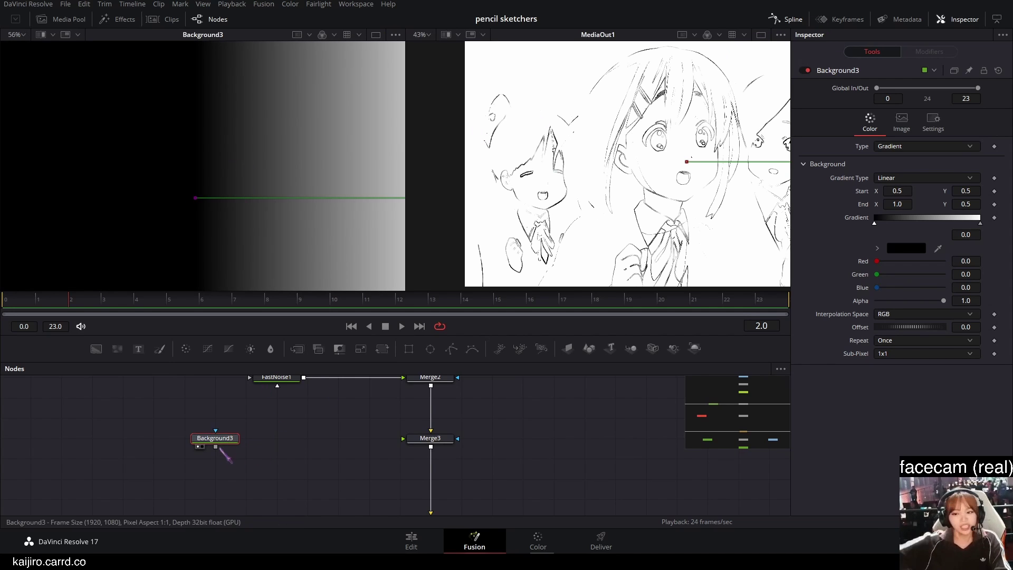
left_click(382, 349)
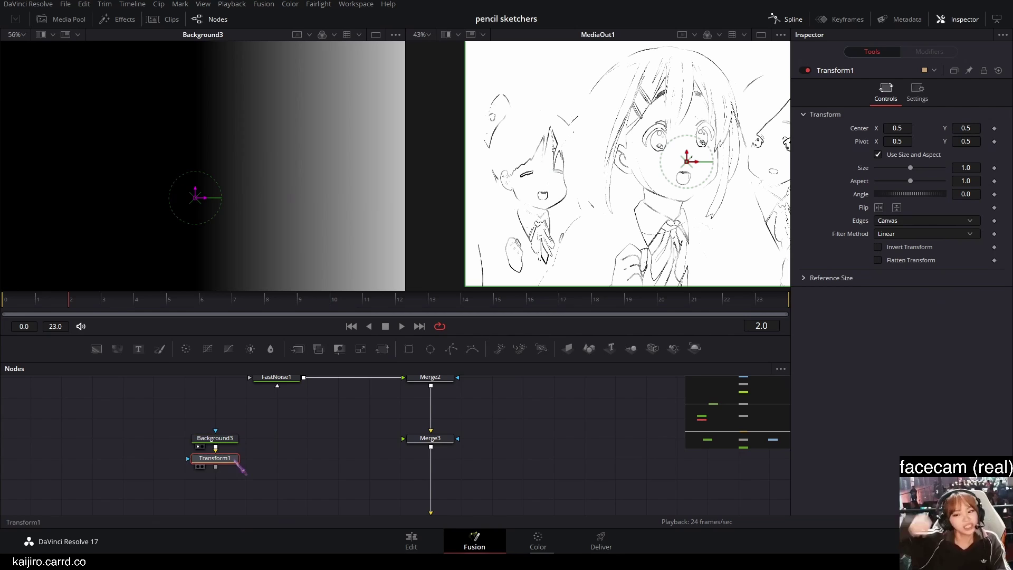
left_click_drag(290, 439, 321, 439)
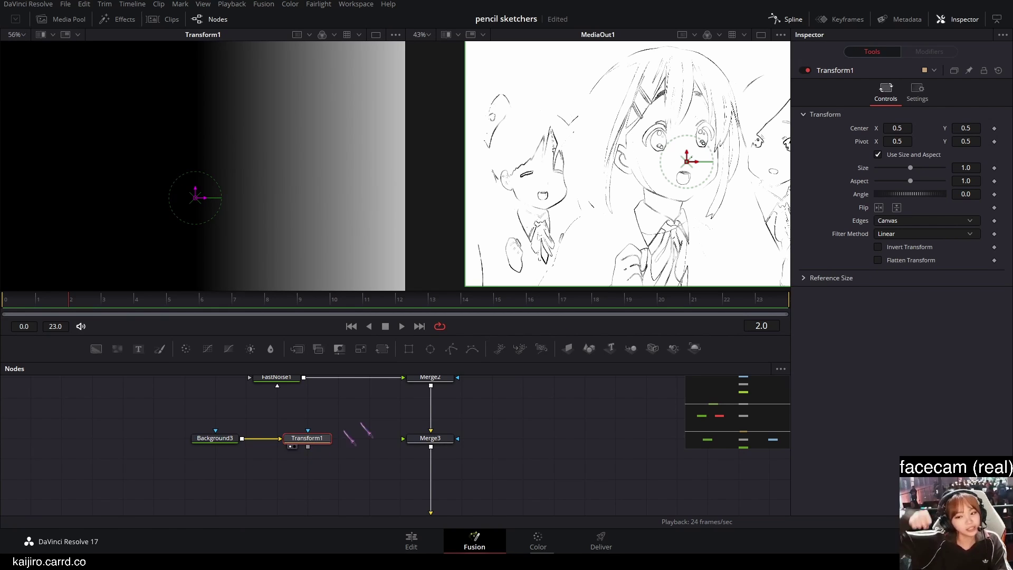
Turn off Use Size and Aspect on Transform1, set X Size to 0.005 and set Edges to Wrap.
left_click(879, 154)
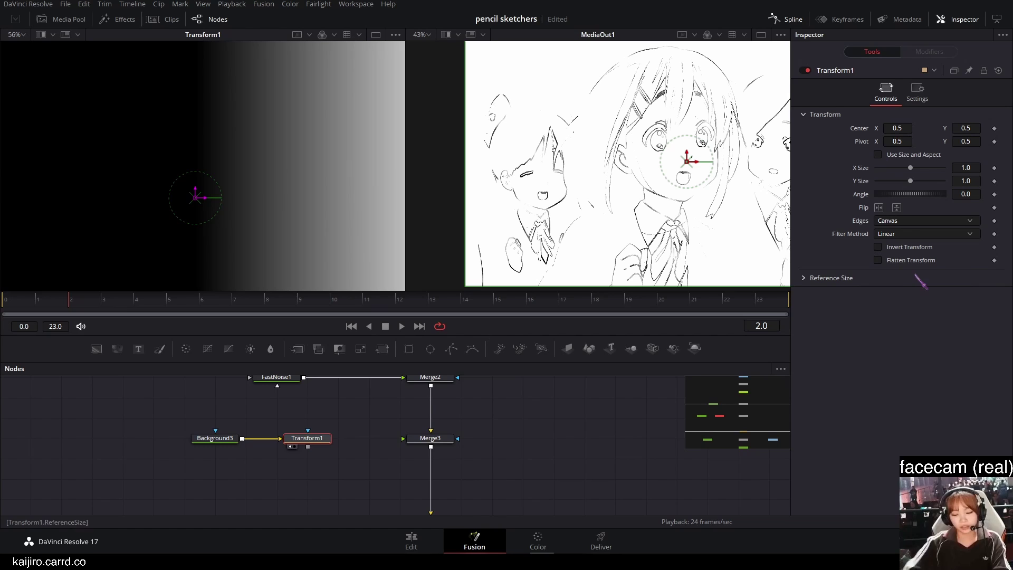
left_click_drag(911, 169, 888, 169)
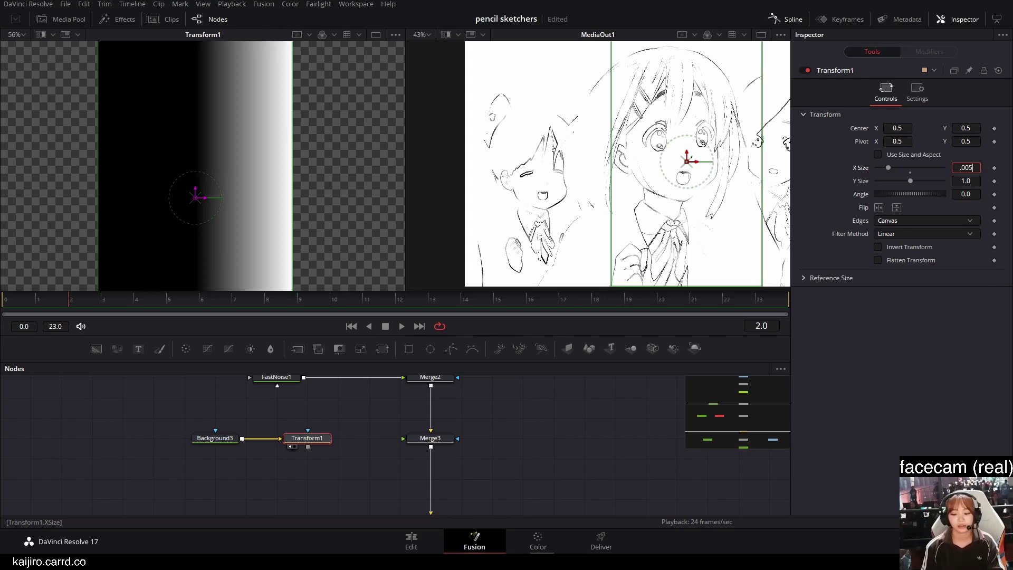
key("Tab")
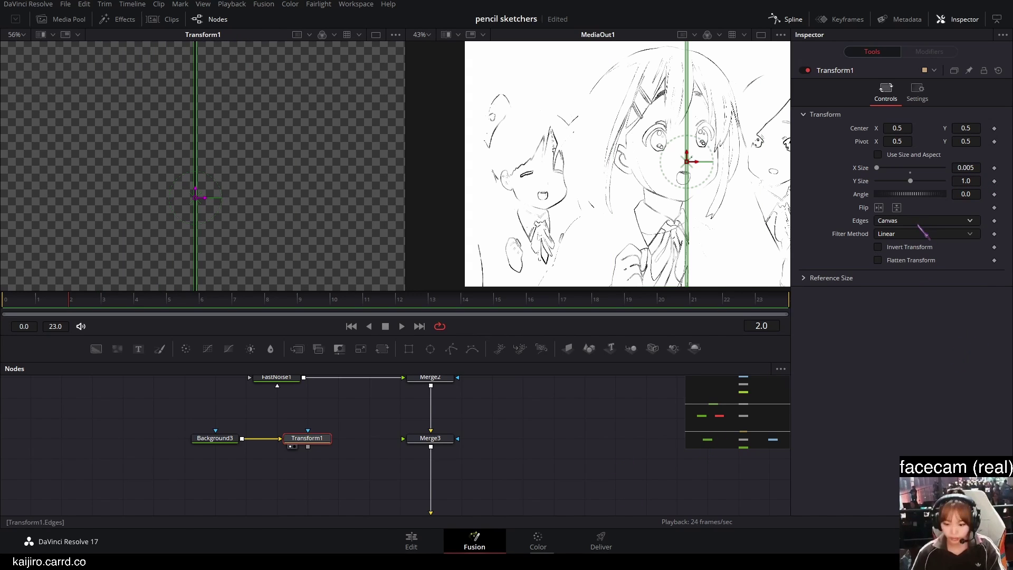
left_click(909, 225)
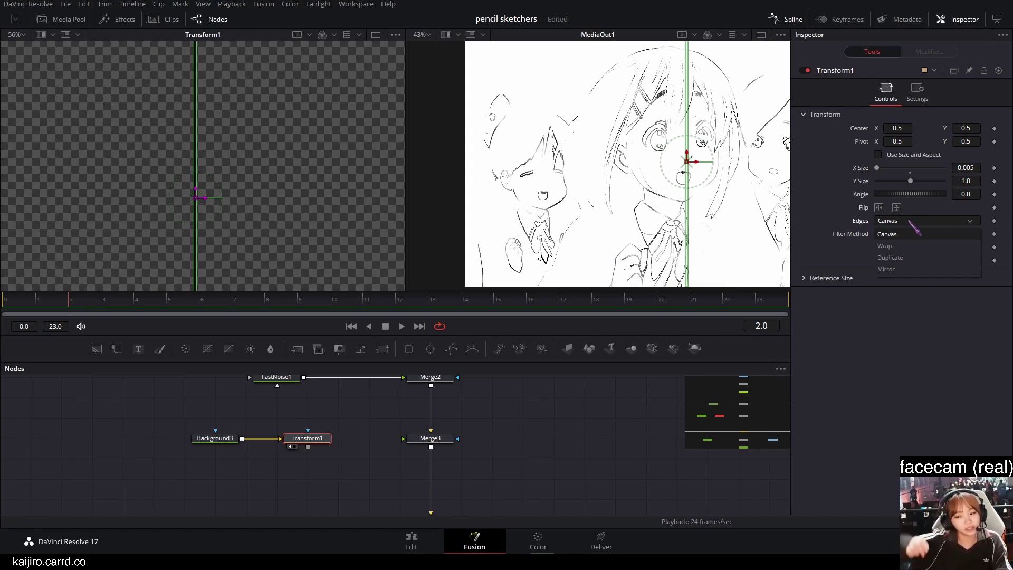
left_click(898, 247)
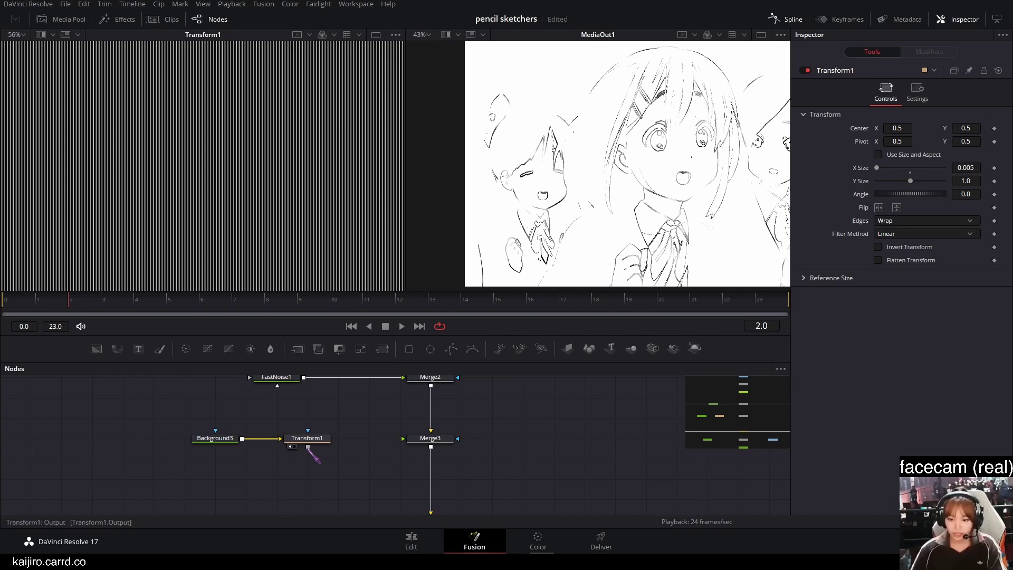
Connect Transform1 to the foreground input of Merge3 and inspect the striped line art on the faces.
left_click_drag(318, 462, 403, 438)
scroll(668, 156, "up", 2)
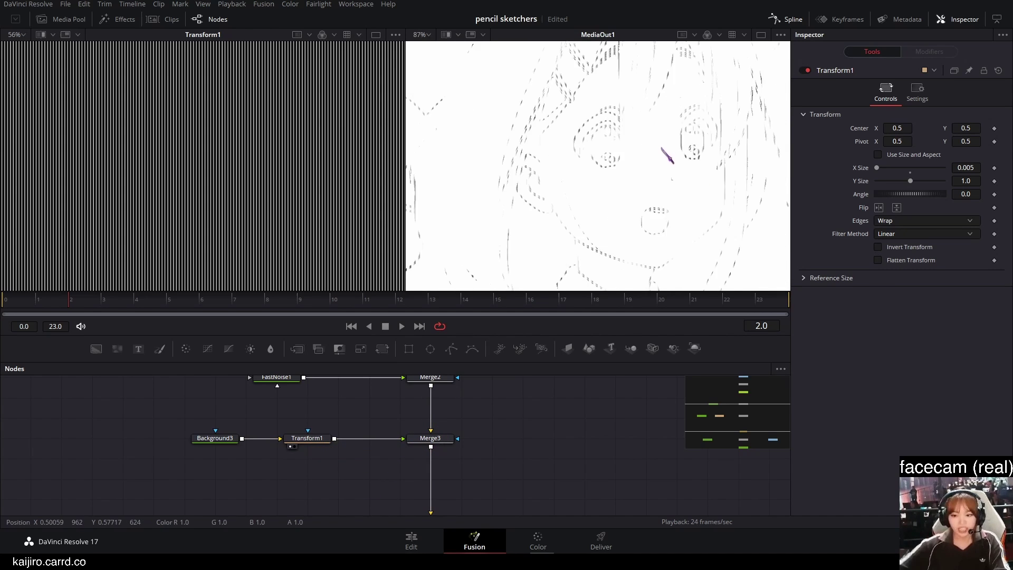
scroll(667, 156, "up", 2)
scroll(559, 151, "down", 4)
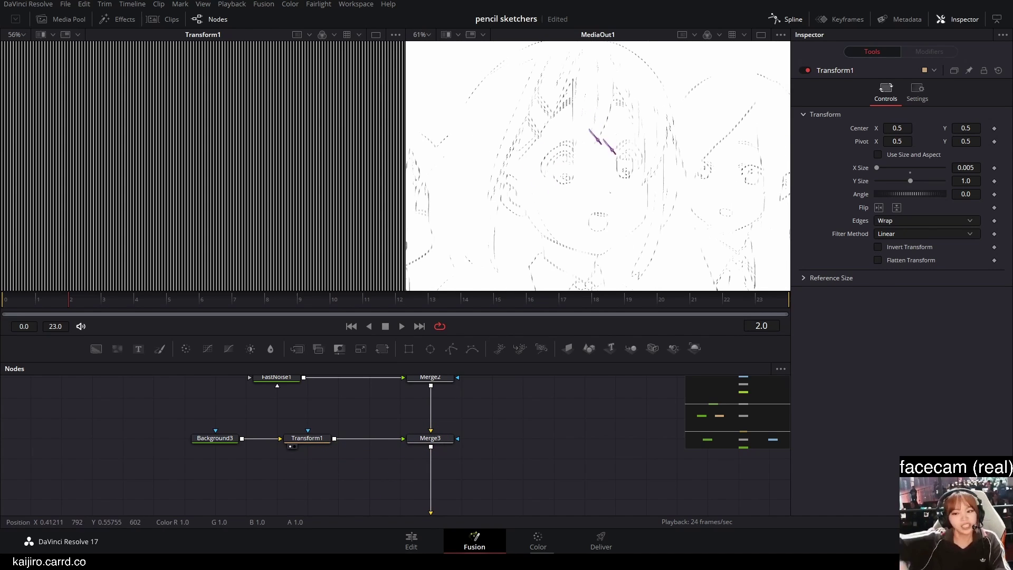
Return to a single MediaOut1 viewer and set Transform1's Angle to -38.4 so the stripes run diagonally.
left_click(760, 35)
scroll(418, 204, "up", 3)
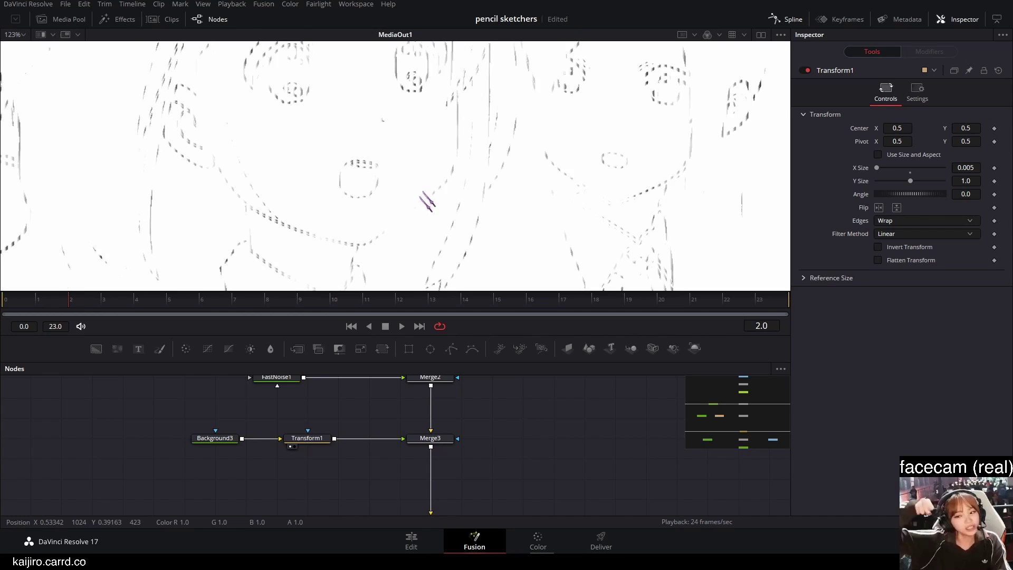
scroll(419, 192, "down", 2)
left_click(324, 441)
scroll(343, 116, "up", 3)
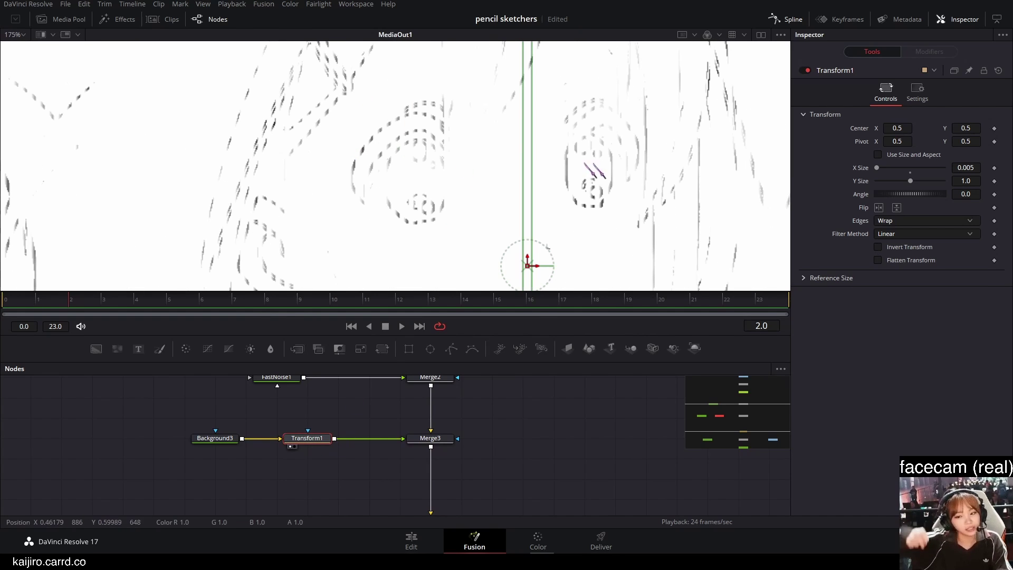
left_click_drag(934, 195, 932, 196)
left_click_drag(549, 246, 592, 187)
scroll(607, 174, "down", 6)
scroll(602, 182, "down", 2)
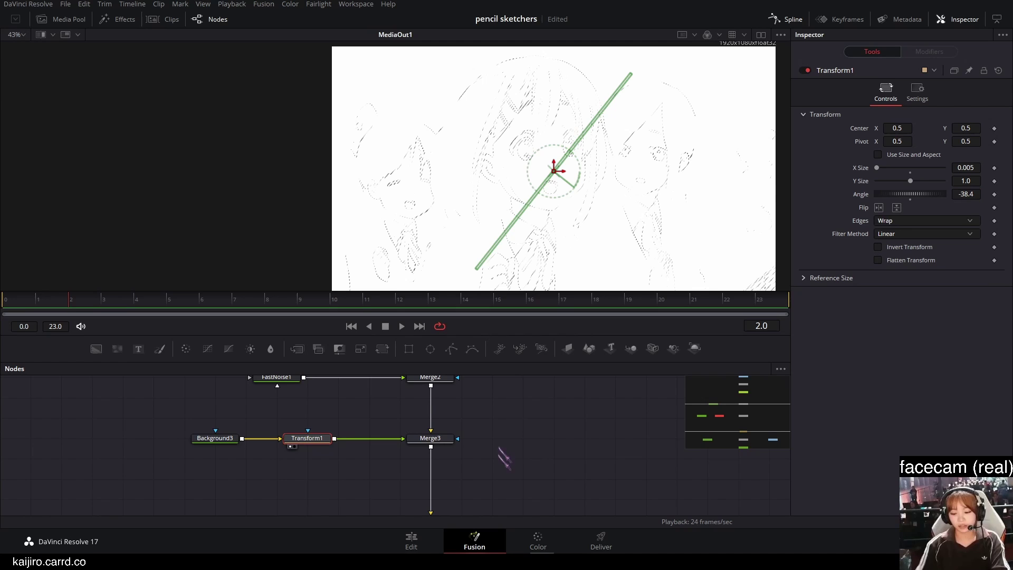
Deselect the nodes and examine the diagonal dashes on the character line art up close.
left_click_drag(323, 479, 137, 428)
left_click(141, 426)
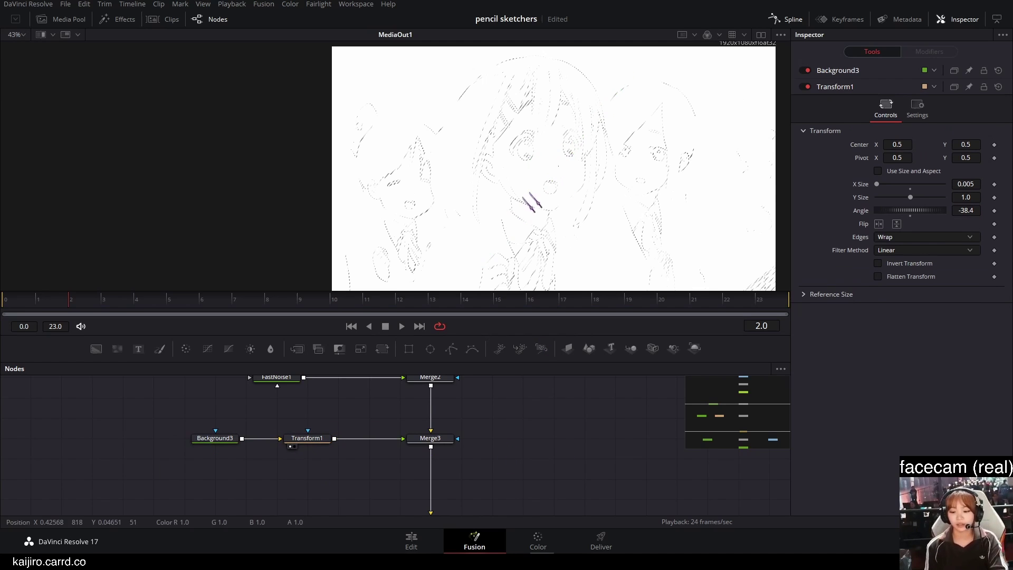
scroll(520, 185, "up", 3)
scroll(495, 136, "down", 2)
scroll(501, 142, "up", 5)
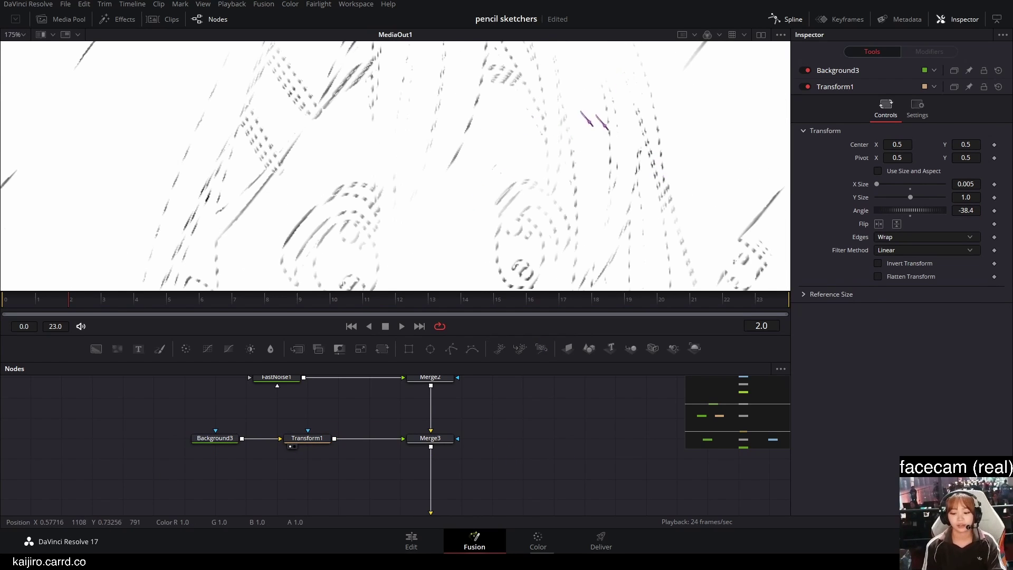
scroll(507, 159, "down", 3)
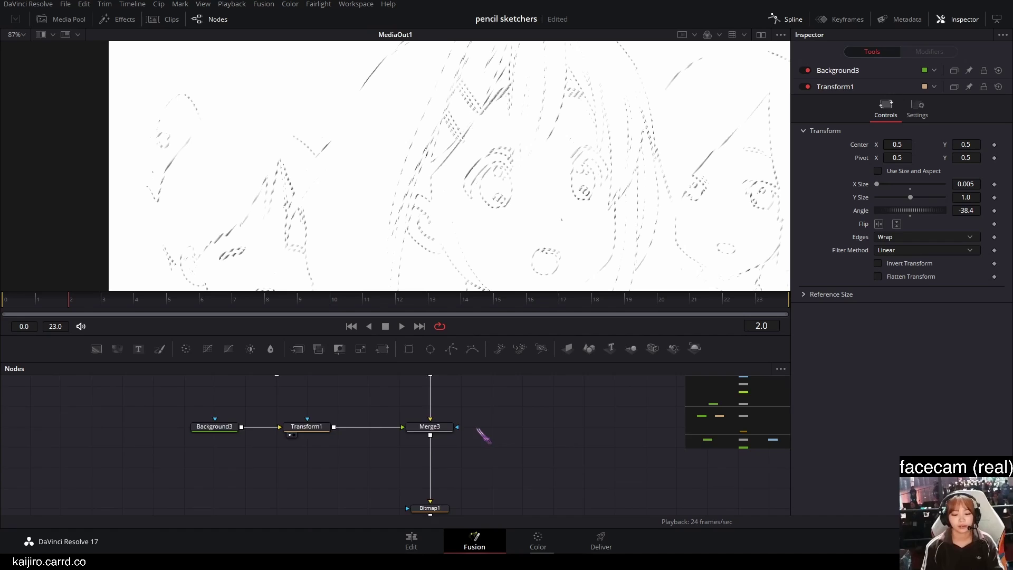
Move the nodes below Merge3 down to make room and insert a Merge node between Merge3 and Bitmap1.
scroll(483, 448, "down", 4)
key("ctrl+a")
left_click_drag(458, 505, 491, 441)
scroll(454, 425, "up", 2)
left_click(455, 421)
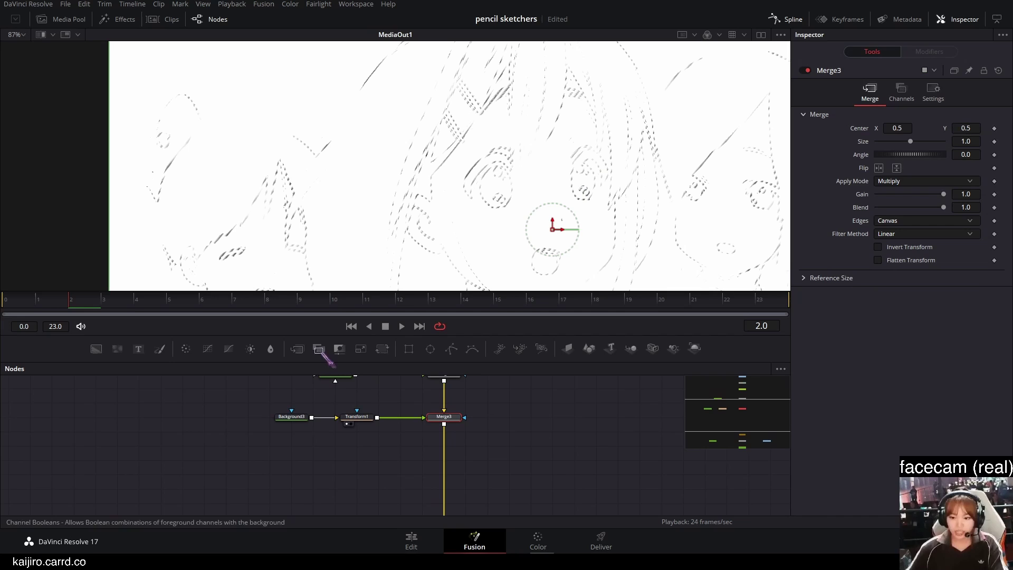
left_click_drag(320, 349, 443, 459)
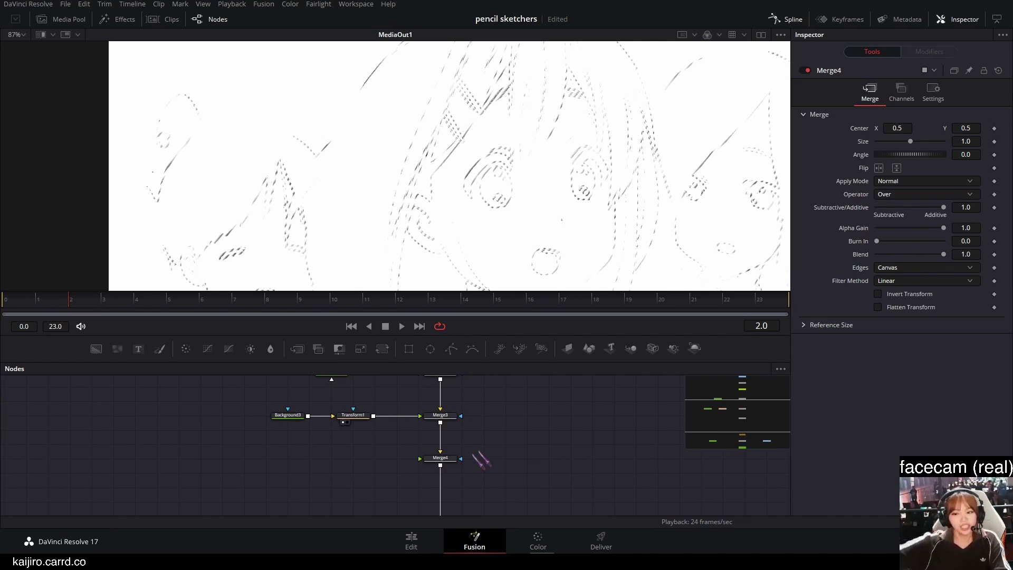
Add an unconnected Fast Noise node beside Merge4 and set Merge4's Apply Mode to Multiply.
scroll(453, 418, "down", 2)
scroll(406, 460, "up", 3)
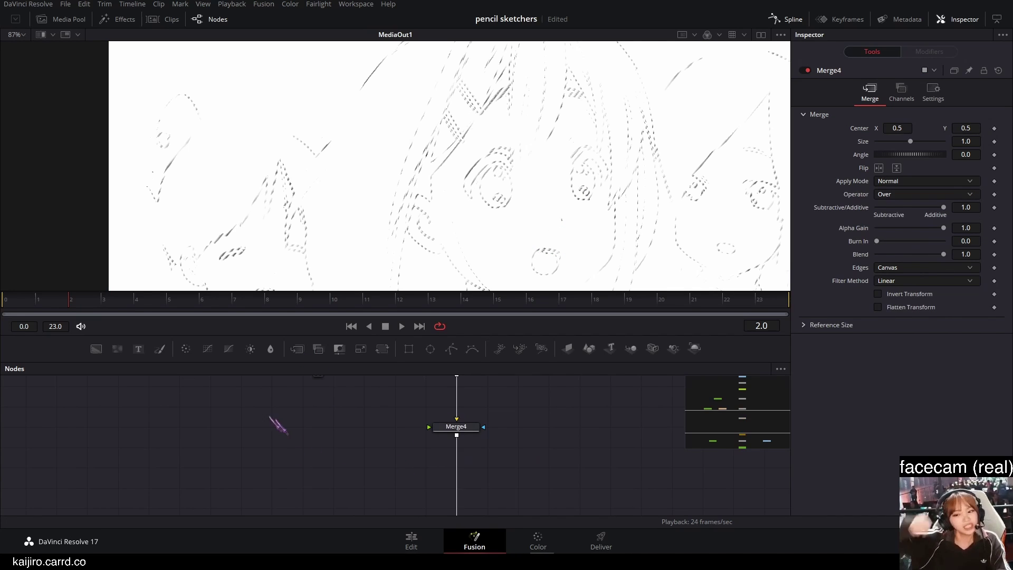
left_click_drag(316, 431, 286, 432)
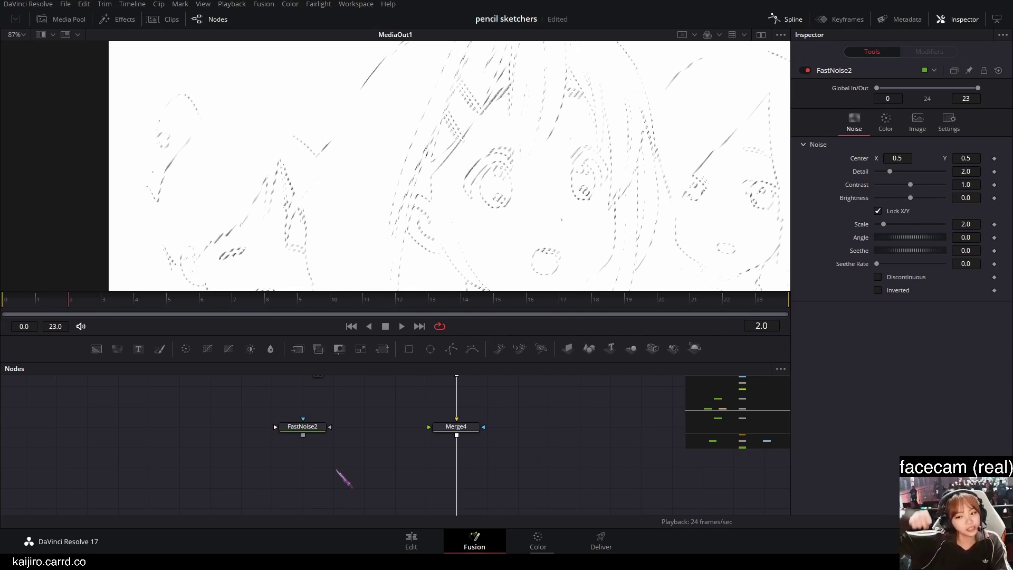
left_click(455, 427)
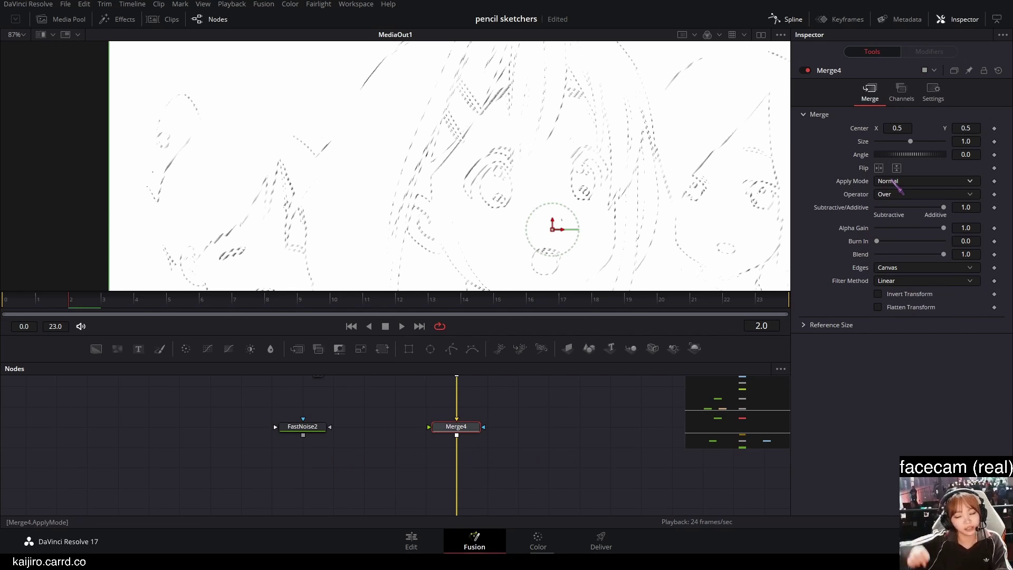
left_click(896, 181)
left_click(891, 229)
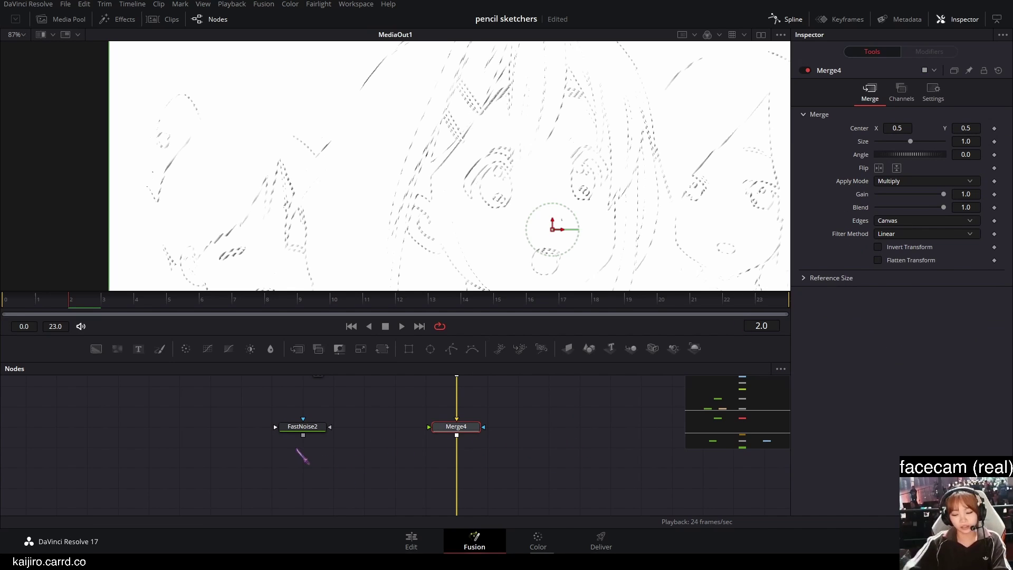
Connect FastNoise2 to Merge4's foreground input and set the noise's Color 1 Alpha to 1.0.
left_click(263, 466)
left_click_drag(304, 435, 456, 426)
left_click(456, 427)
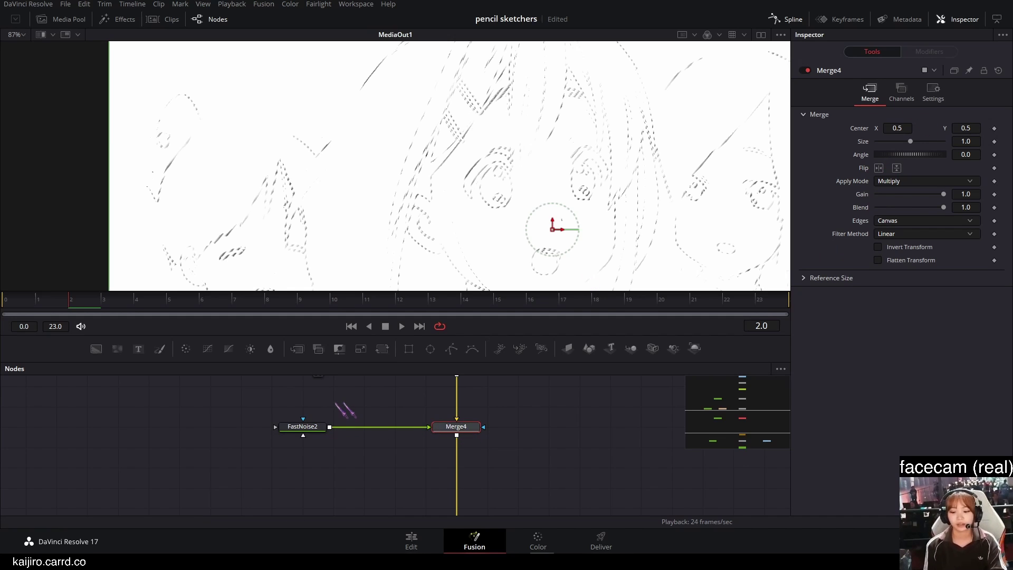
left_click(302, 426)
left_click(886, 123)
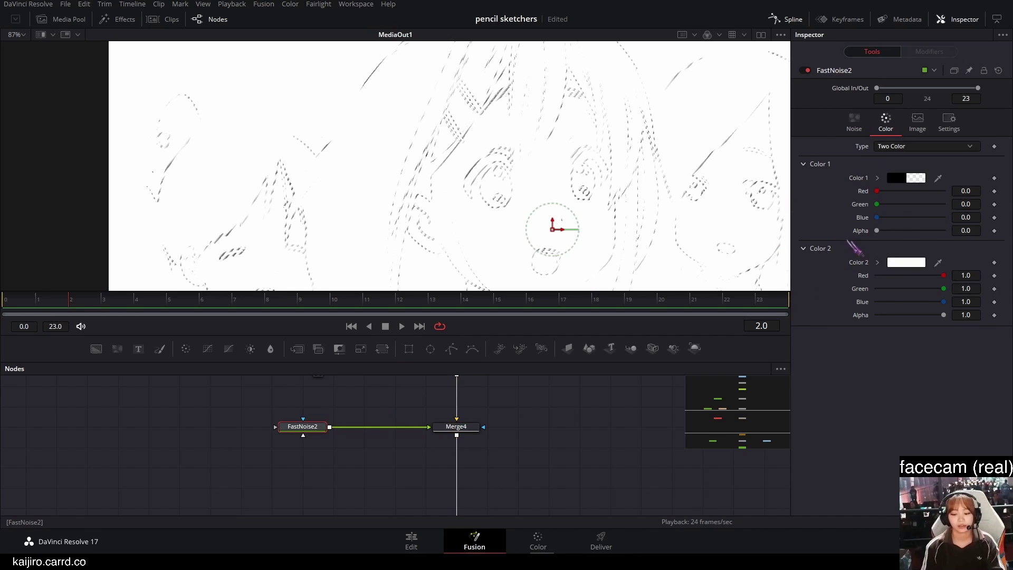
left_click_drag(877, 232, 976, 221)
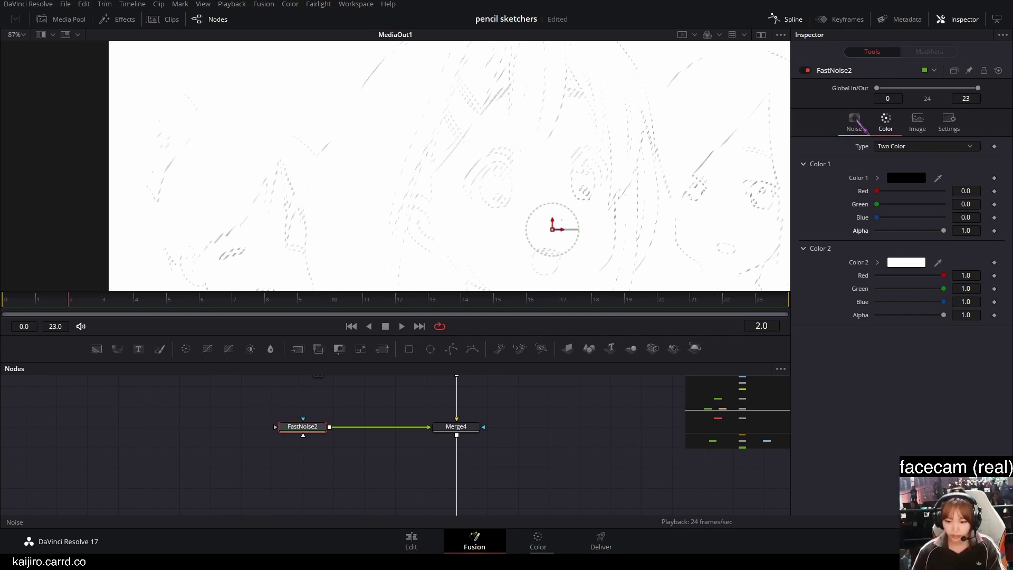
Preview FastNoise2 in a second viewer and set its Scale to 300, Detail to 10, Contrast to 2.27 and Brightness to -0.11.
left_click(855, 123)
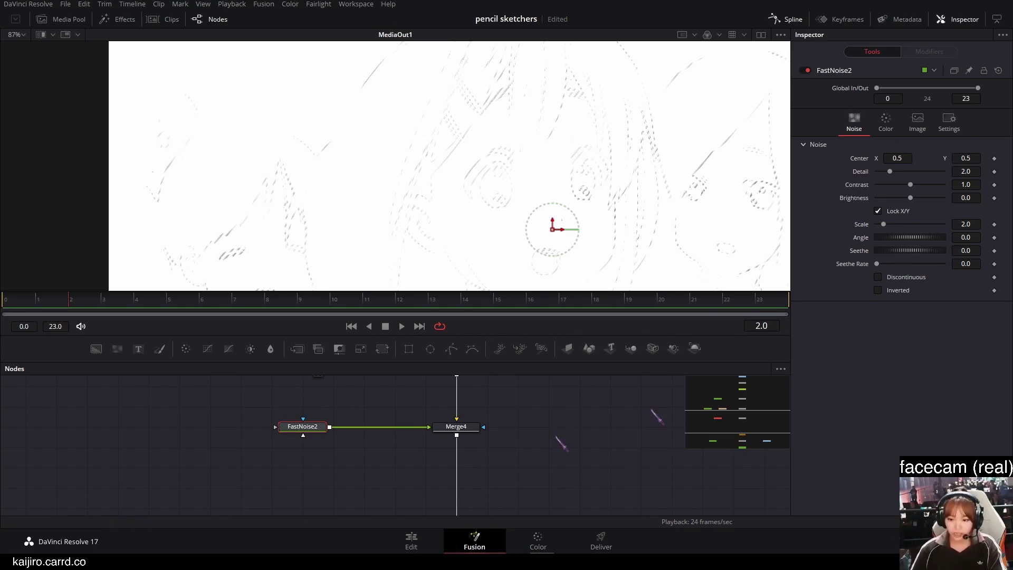
left_click(761, 35)
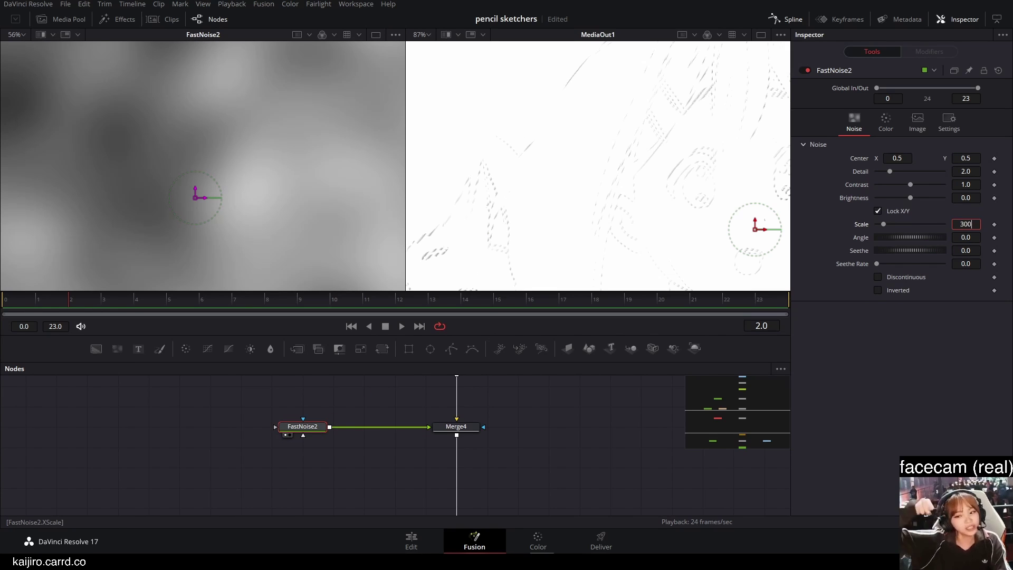
key("Tab")
left_click(314, 429)
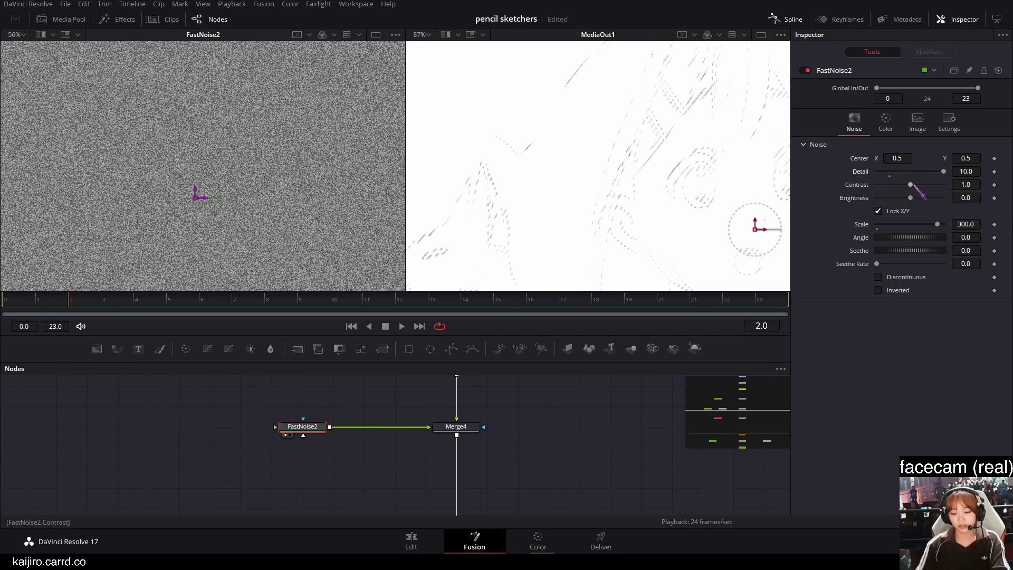
mouse_move(916, 186)
left_mouse_down()
mouse_move(906, 197)
mouse_move(922, 184)
left_mouse_up()
left_click(538, 443)
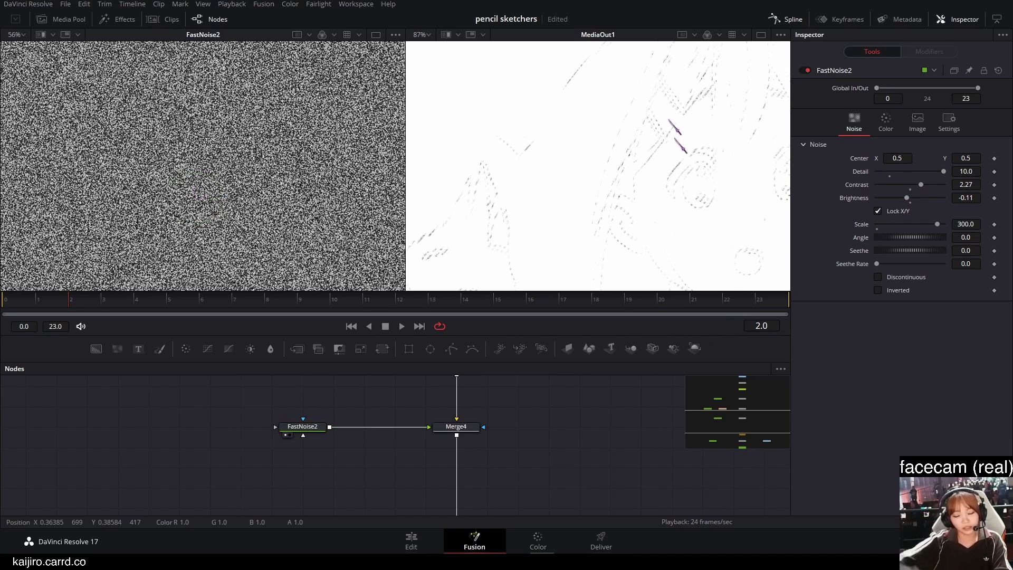
Examine the noise grain on the sketch strokes in a single MediaOut1 viewer, both close up and from afar.
left_click(761, 34)
scroll(463, 163, "up", 10)
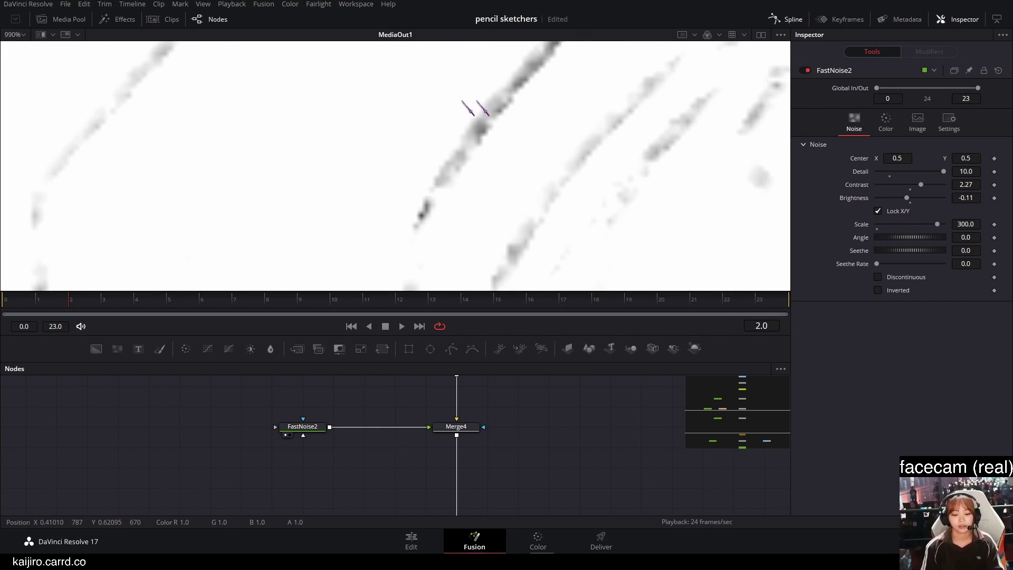
scroll(480, 115, "down", 5)
scroll(388, 182, "up", 5)
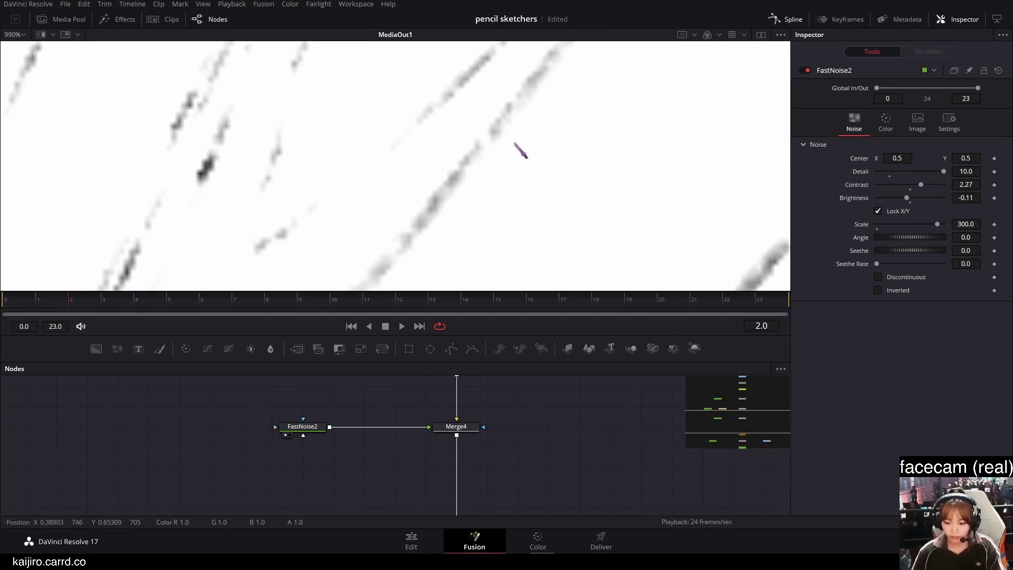
scroll(521, 151, "down", 4)
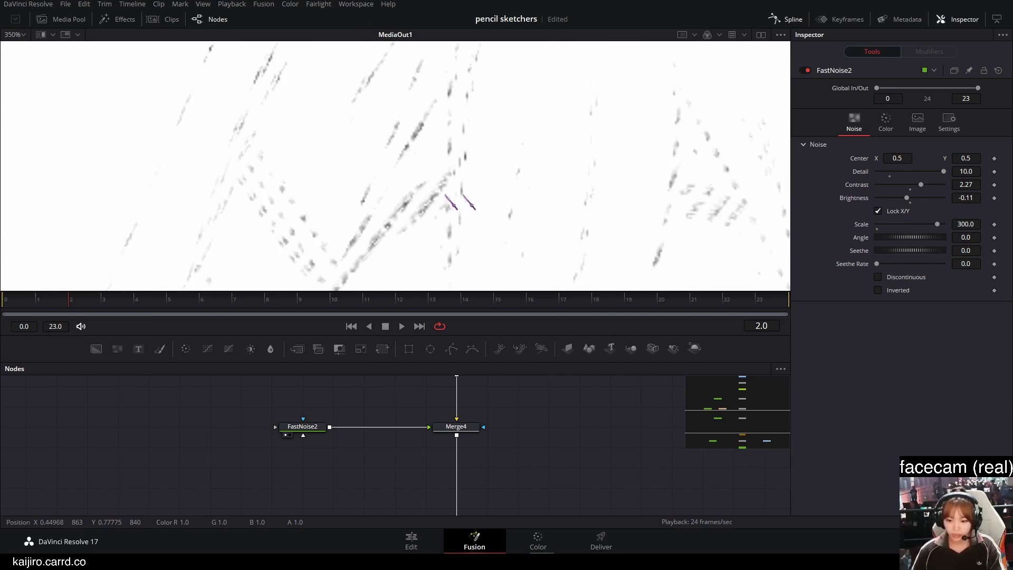
scroll(463, 195, "down", 2)
scroll(617, 226, "up", 4)
scroll(604, 224, "down", 6)
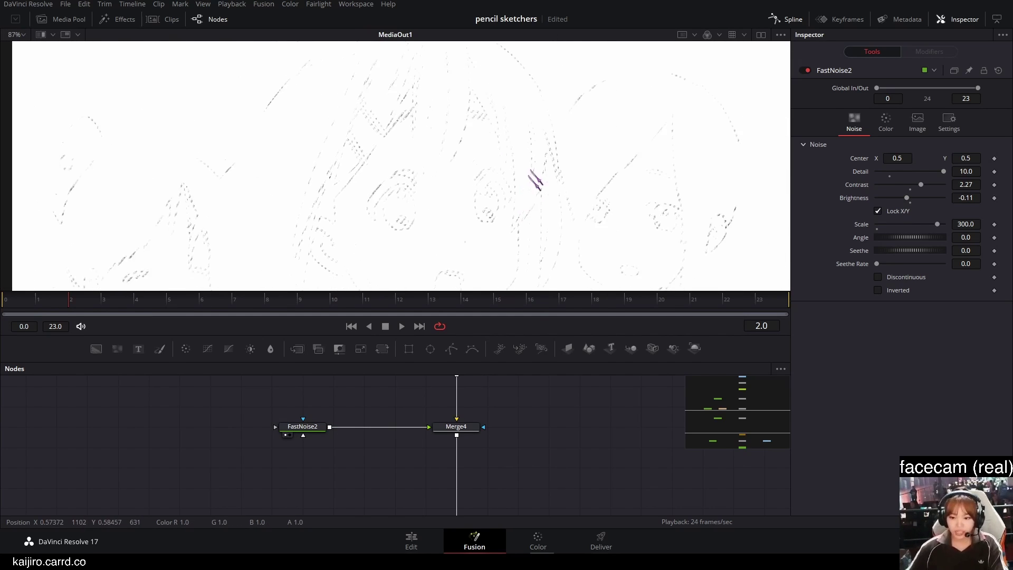
scroll(533, 177, "up", 2)
scroll(507, 169, "down", 2)
Insert a Displace node directly below Merge4 and connect FastNoise2's output to its foreground input.
left_click(455, 427)
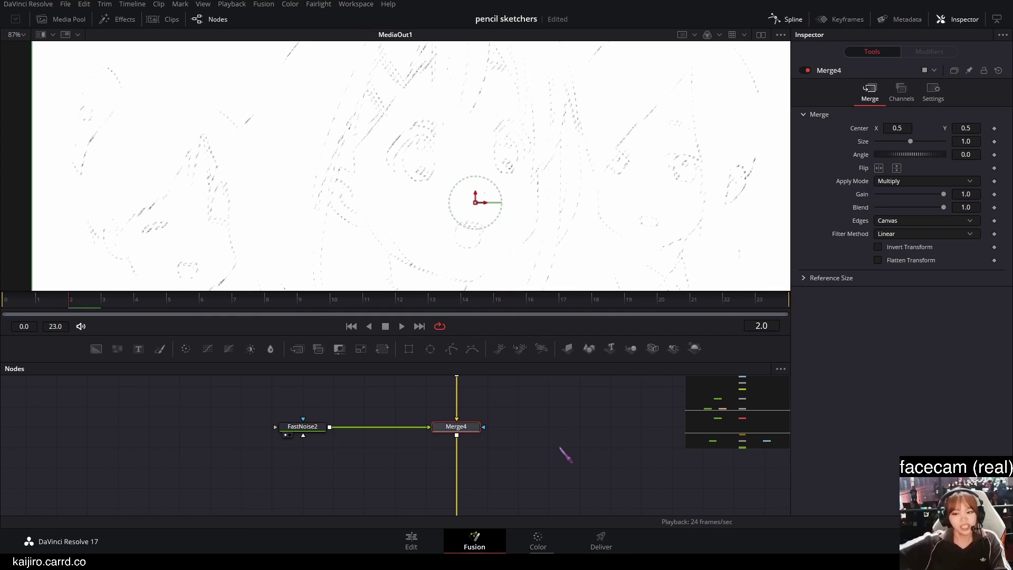
key("shift+space")
type("displac")
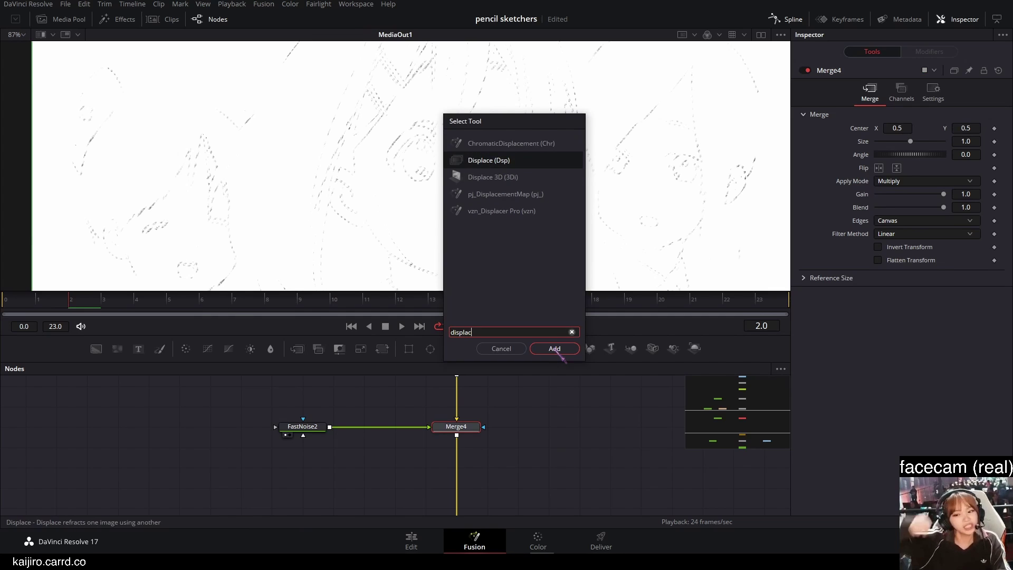
left_click(555, 349)
left_click_drag(456, 448, 456, 468)
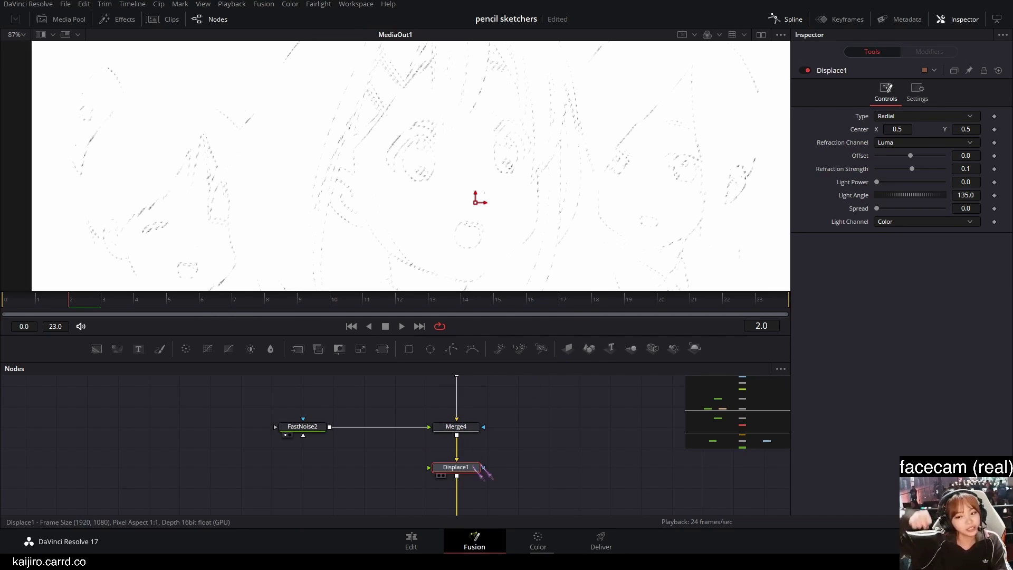
left_click(323, 428)
left_click_drag(332, 429, 437, 473)
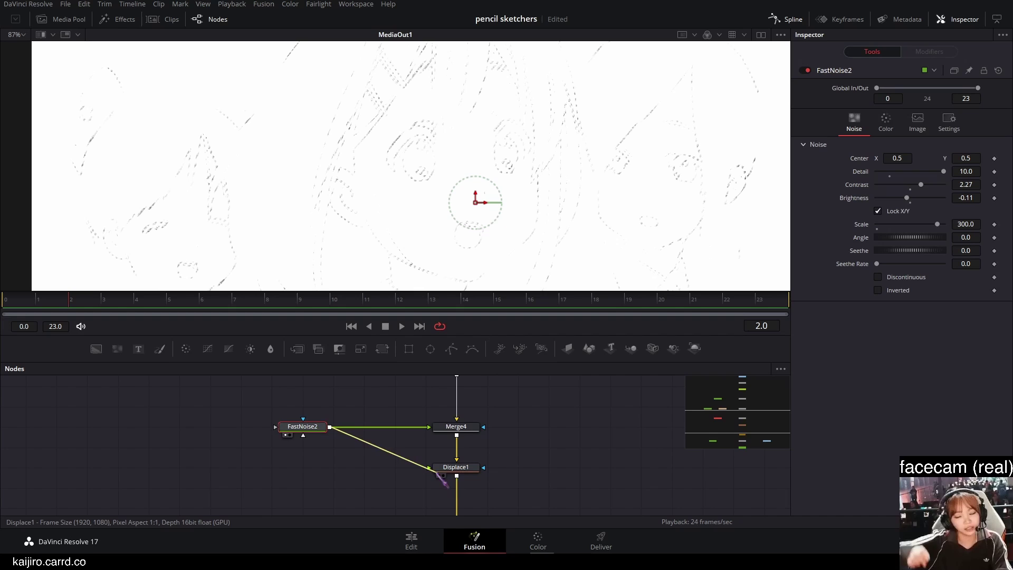
left_click(441, 469)
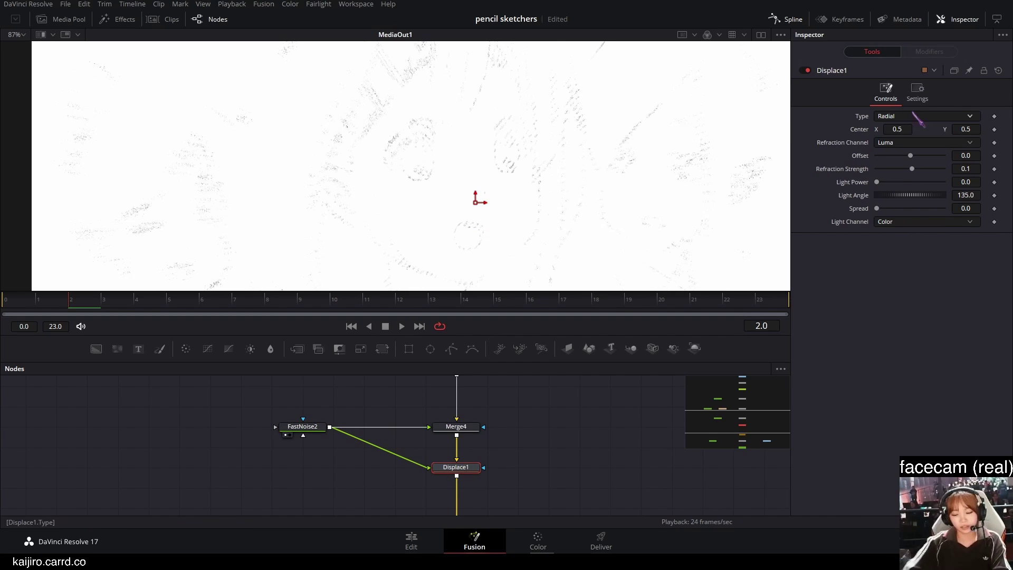
Set Displace1's Type to X Y, X Refraction to -0.0023 and Y Refraction to -0.0044, checking the strokes' roughness.
left_click(894, 116)
left_click(900, 142)
scroll(433, 139, "up", 9)
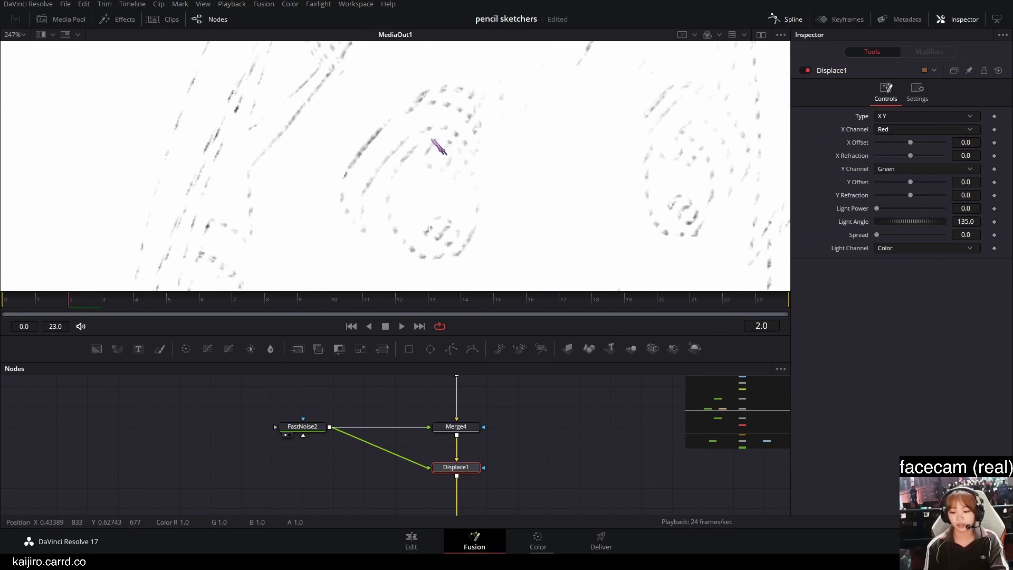
left_click_drag(964, 157, 963, 156)
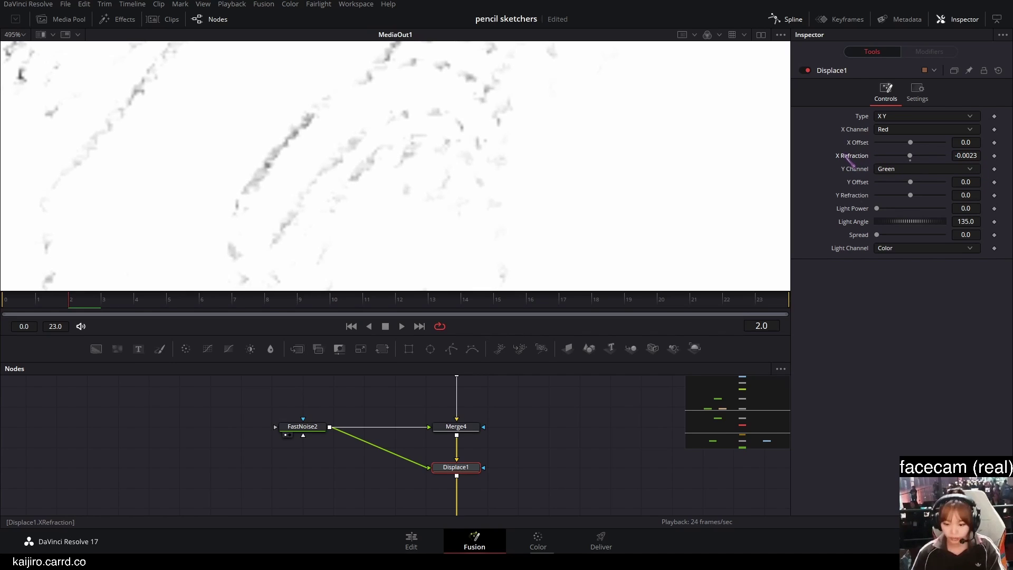
left_click_drag(958, 196, 956, 196)
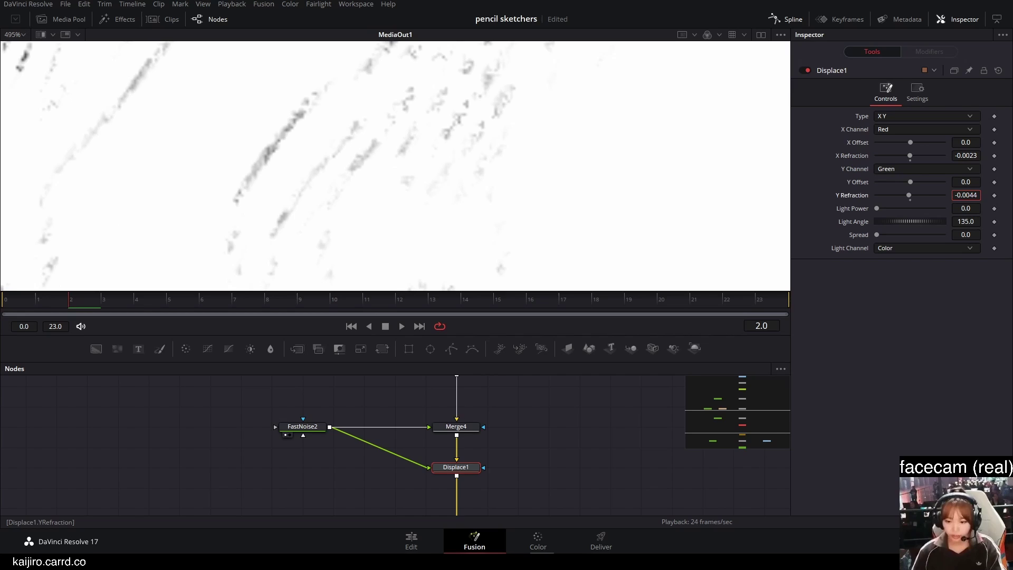
scroll(515, 188, "down", 10)
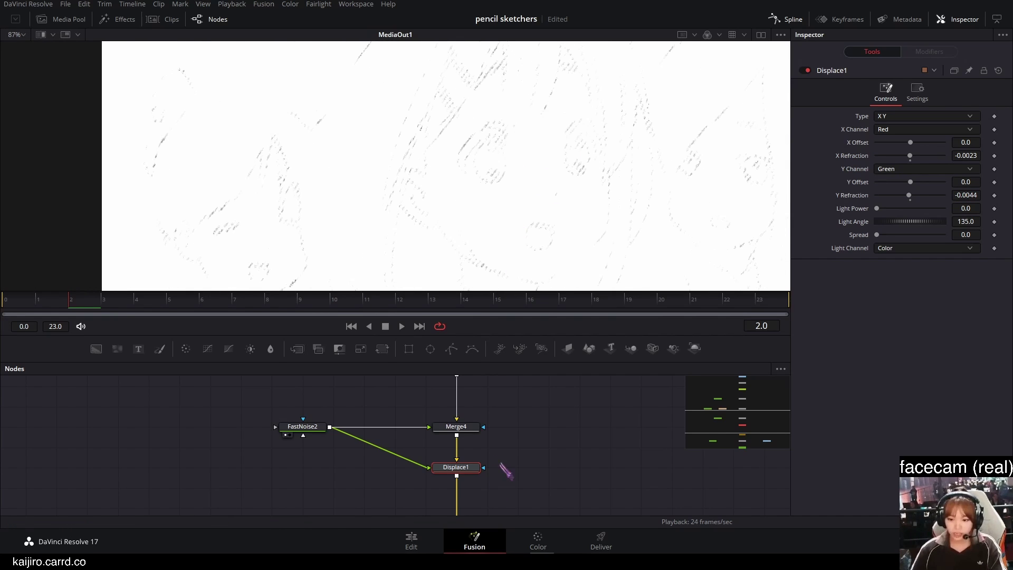
scroll(539, 151, "up", 4)
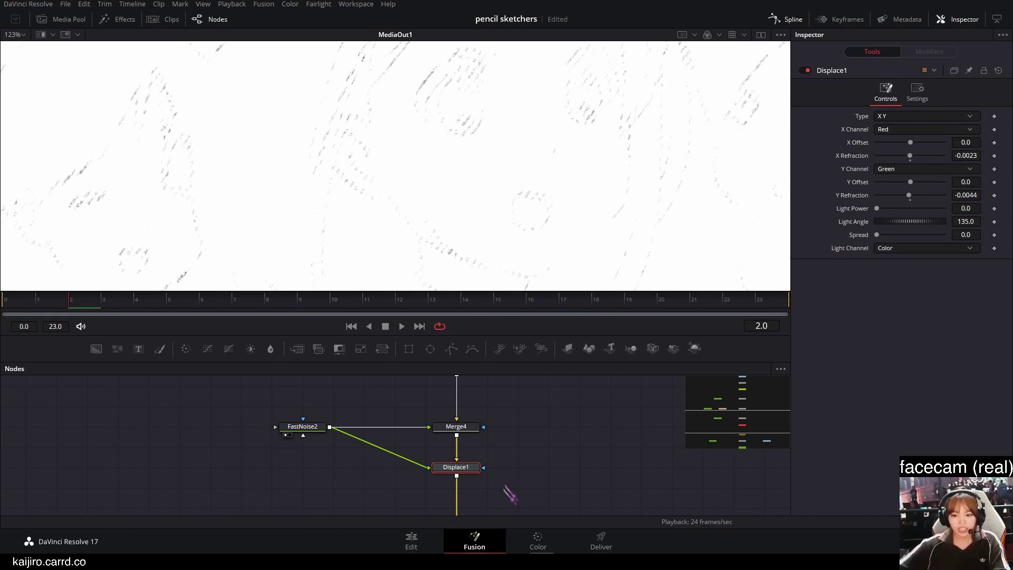
Insert a Brightness Contrast node between Displace1 and Bitmap1 and set its Gamma to 3.98, checking the strokes' darkness.
scroll(488, 481, "down", 2)
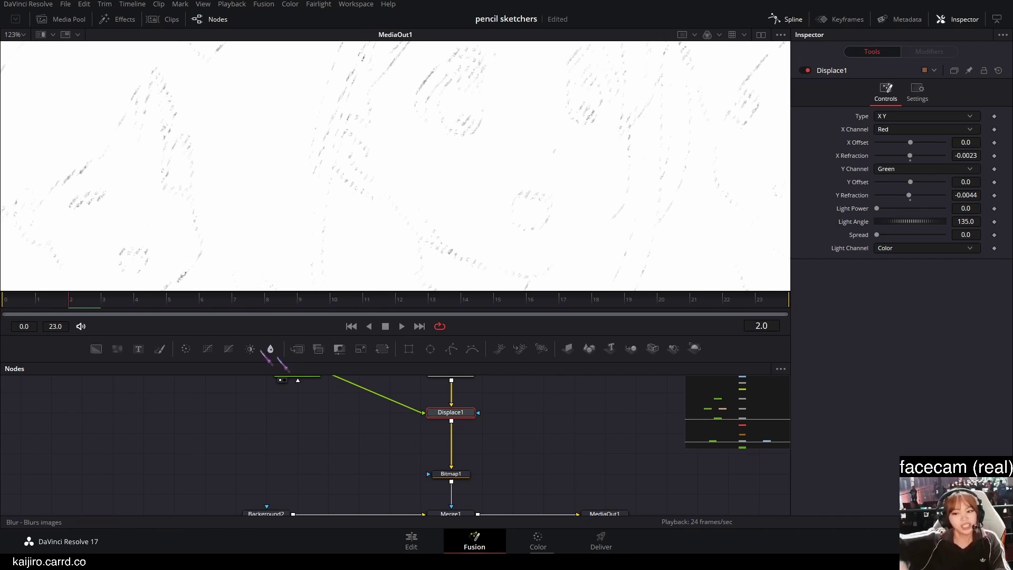
left_click_drag(261, 347, 452, 443)
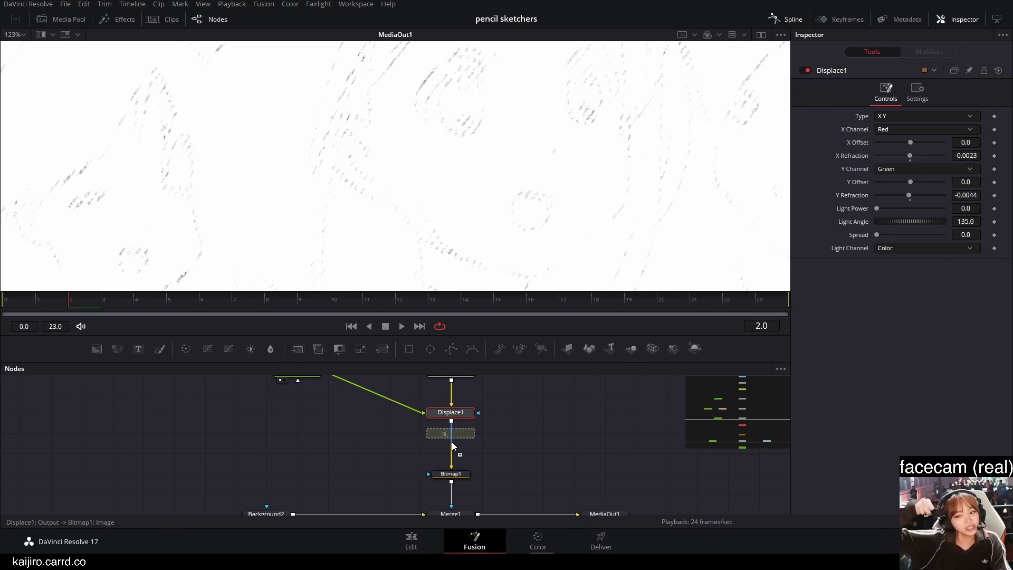
left_click(452, 436)
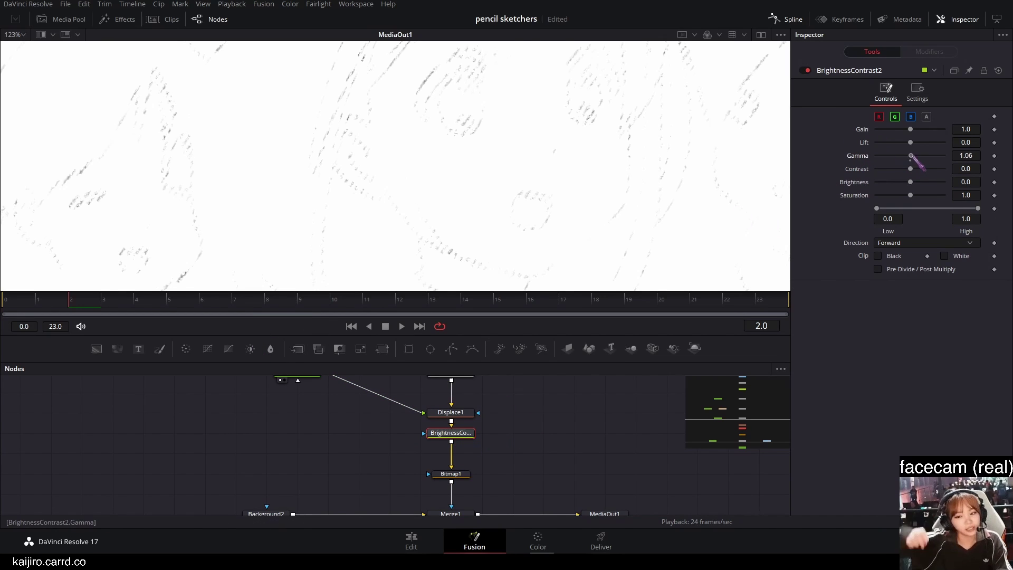
left_click_drag(911, 155, 931, 155)
scroll(554, 165, "down", 6)
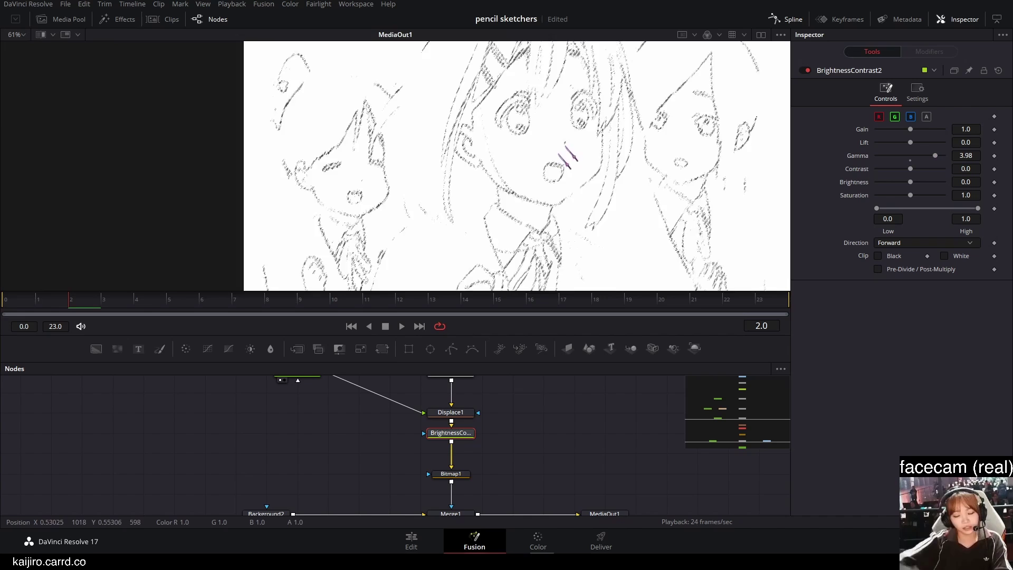
scroll(515, 179, "up", 6)
left_click_drag(423, 385, 422, 396)
scroll(490, 167, "up", 5)
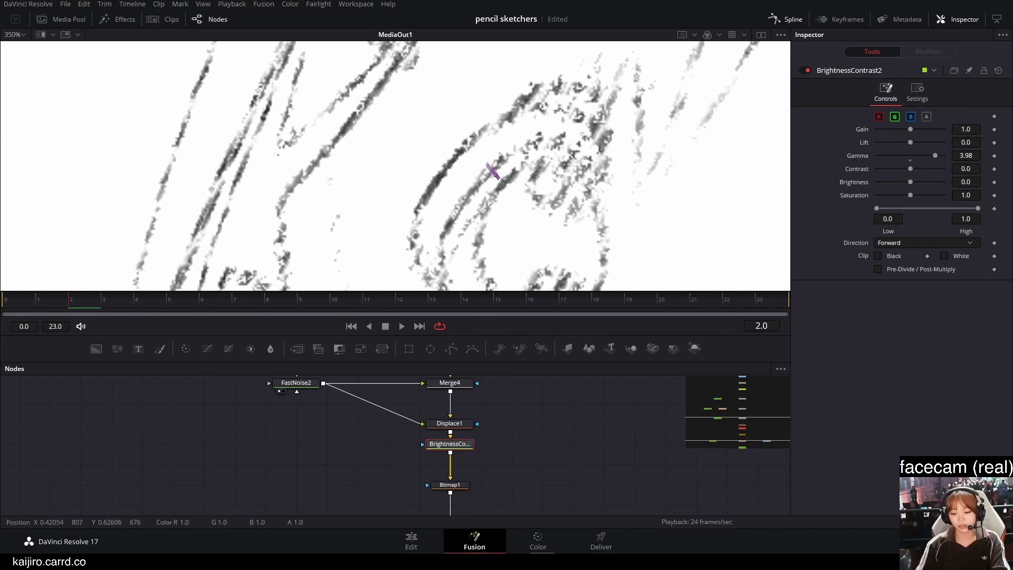
scroll(417, 417, "up", 2)
Compare Displace1's X Refraction at 0.003 and 0.0, and set it to -0.0032.
left_click(449, 459)
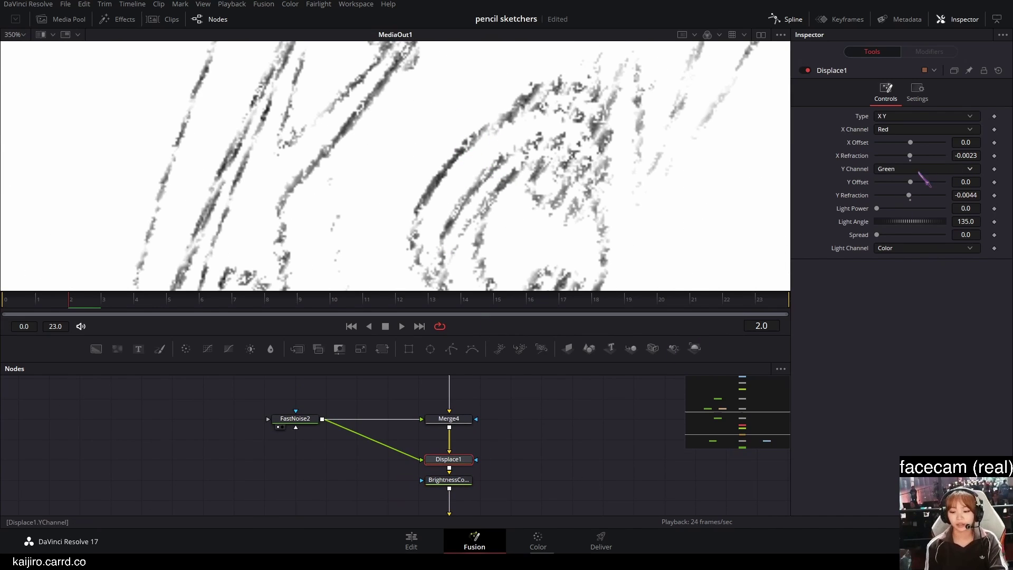
left_click_drag(909, 156, 912, 156)
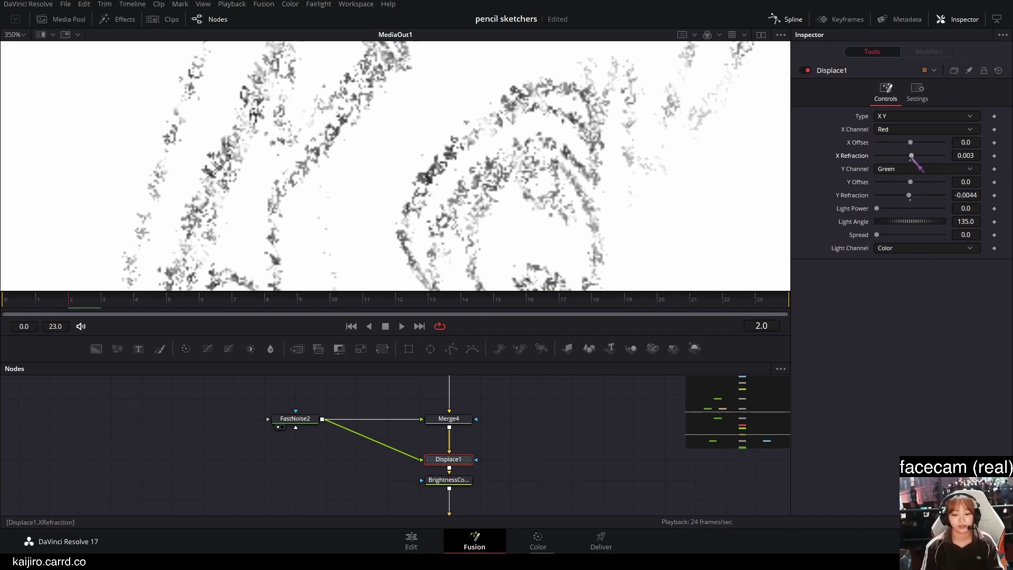
left_click_drag(912, 155, 911, 156)
double_click(911, 157)
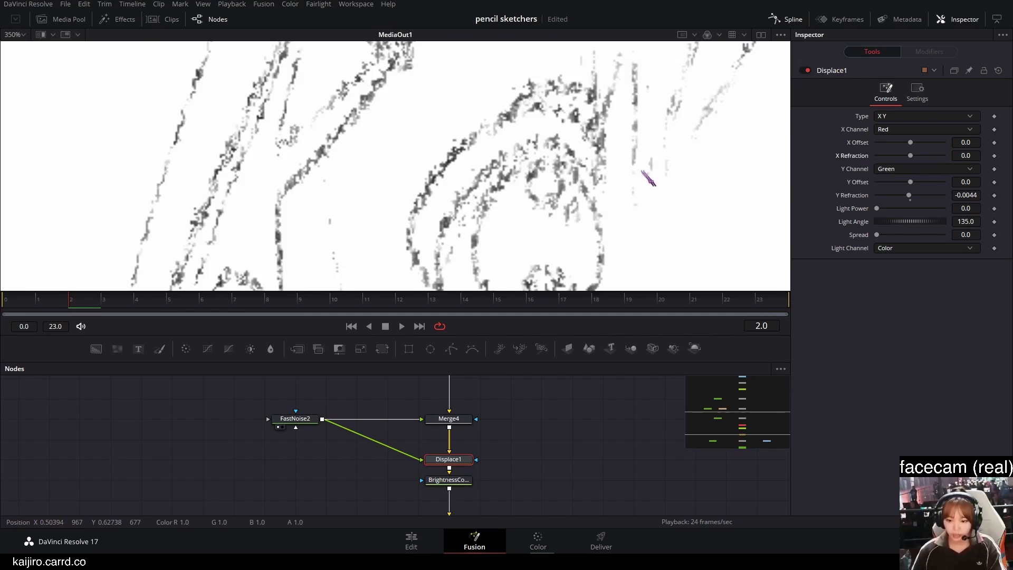
scroll(572, 139, "down", 6)
left_click_drag(594, 120, 575, 123)
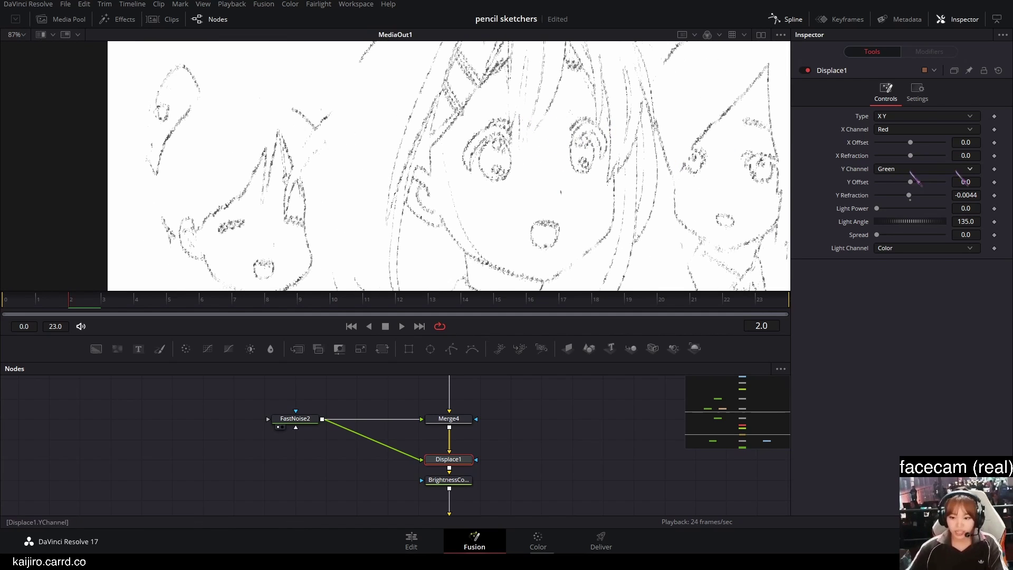
left_click_drag(978, 156, 963, 155)
scroll(547, 157, "up", 3)
scroll(608, 127, "down", 3)
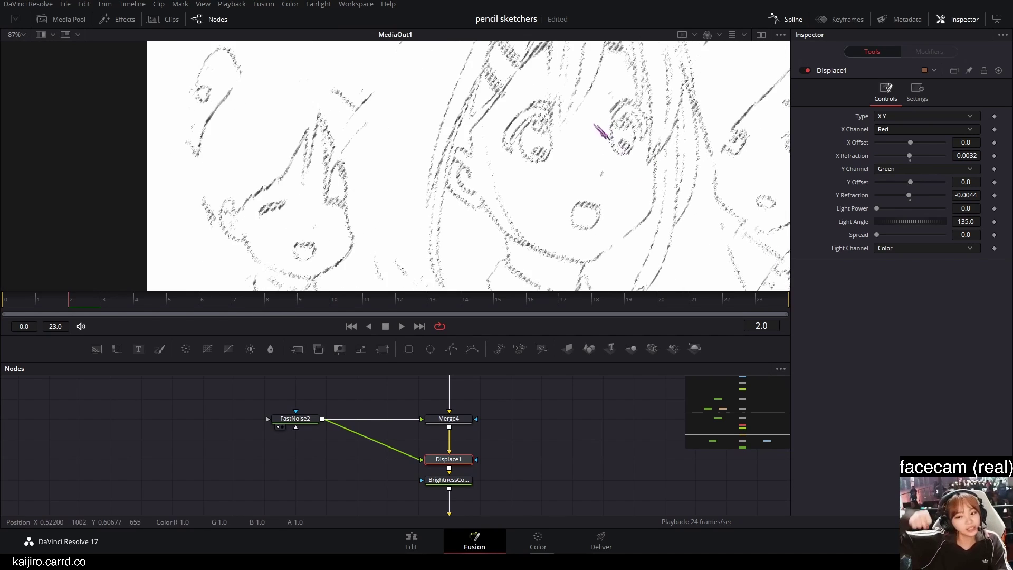
scroll(594, 124, "down", 1)
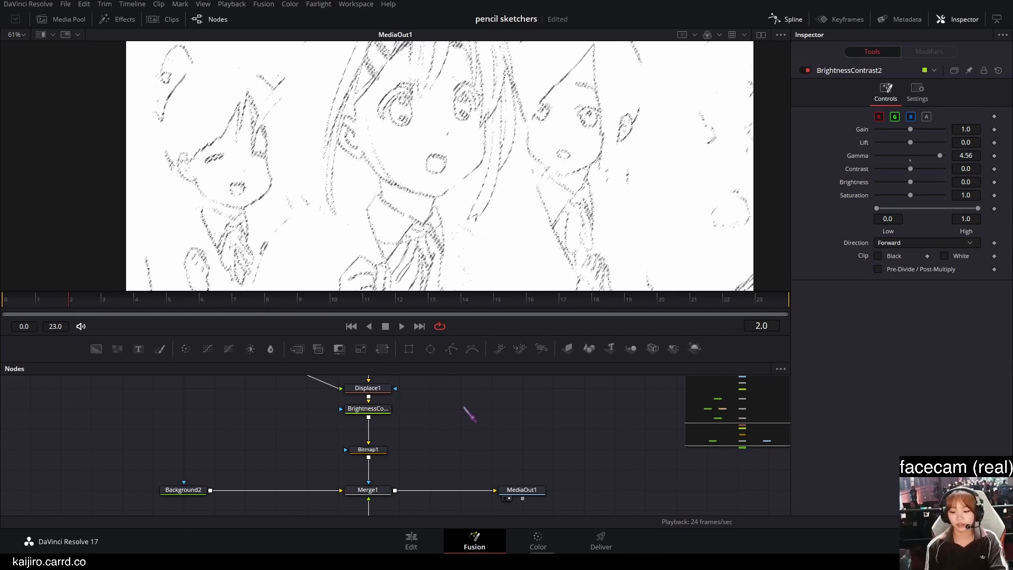
Move MediaOut1 farther from Merge1 and insert a Posterize Time node between them.
left_click_drag(464, 407, 402, 380)
left_click_drag(490, 440, 627, 480)
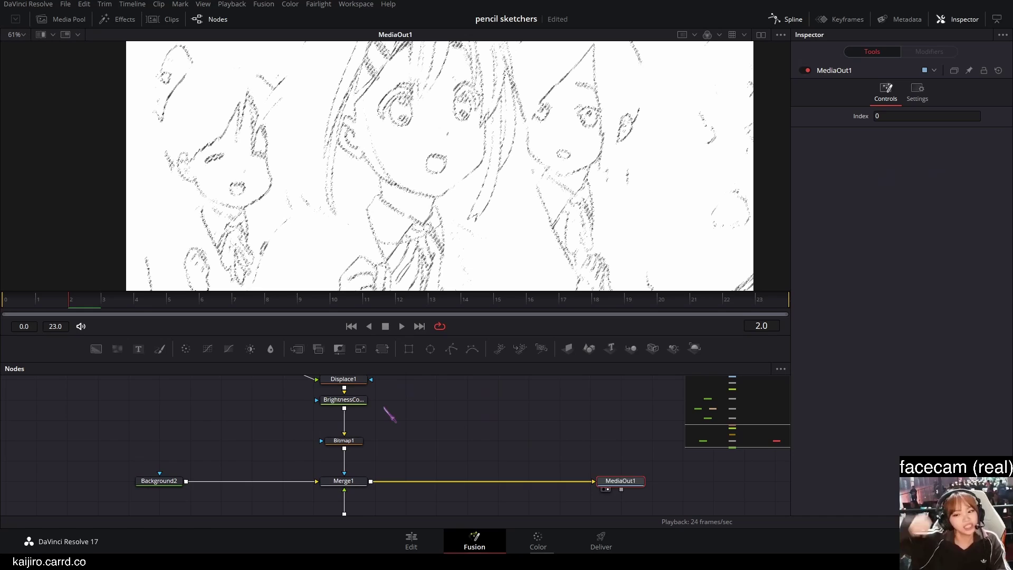
scroll(425, 459, "left", 2)
left_click(387, 481)
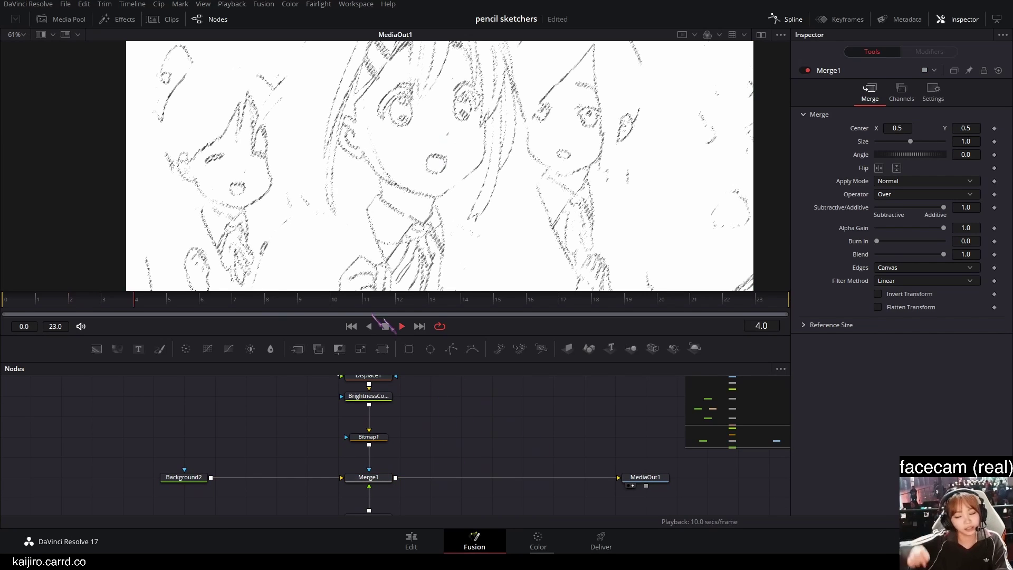
key("shift+space")
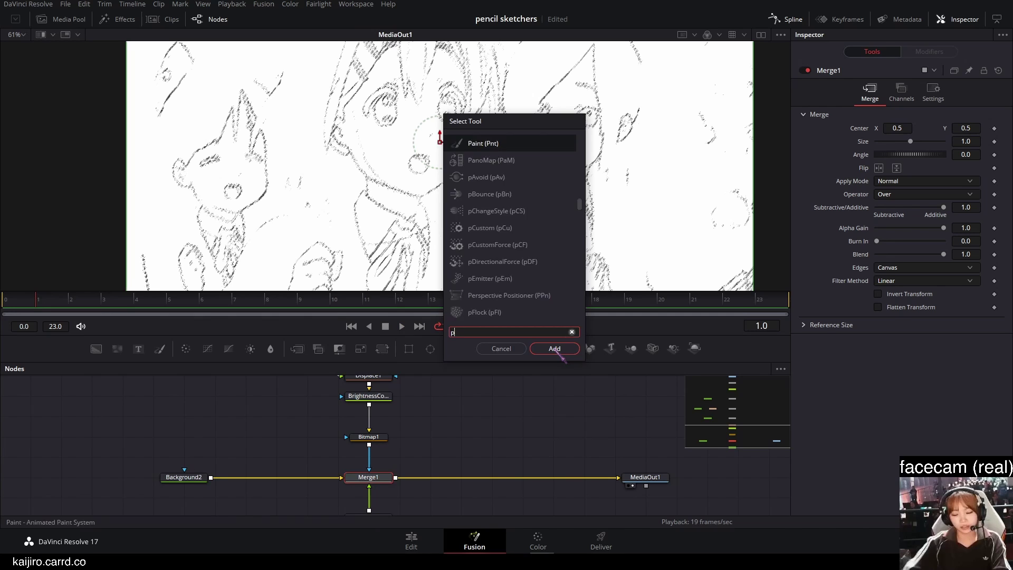
type("poster")
key("Down")
left_click(555, 350)
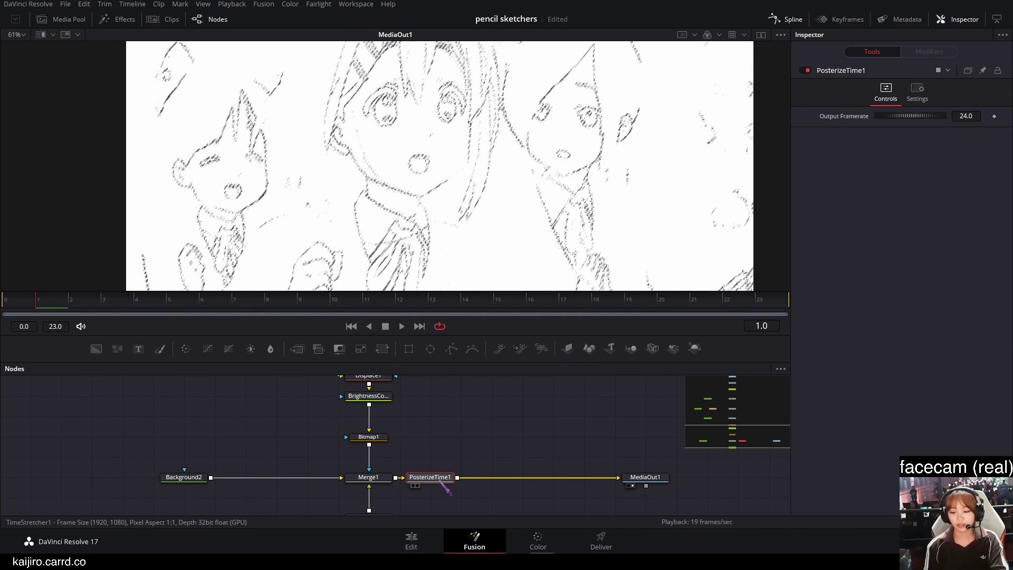
Set PosterizeTime1's Output Framerate to 4 and play back the clip to check the choppier motion.
left_click(973, 116)
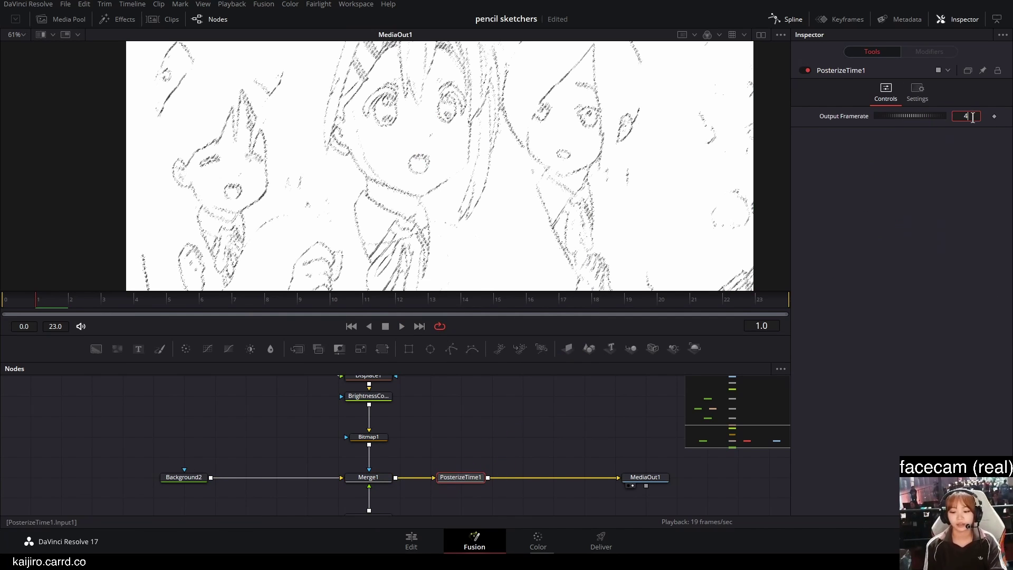
key("space")
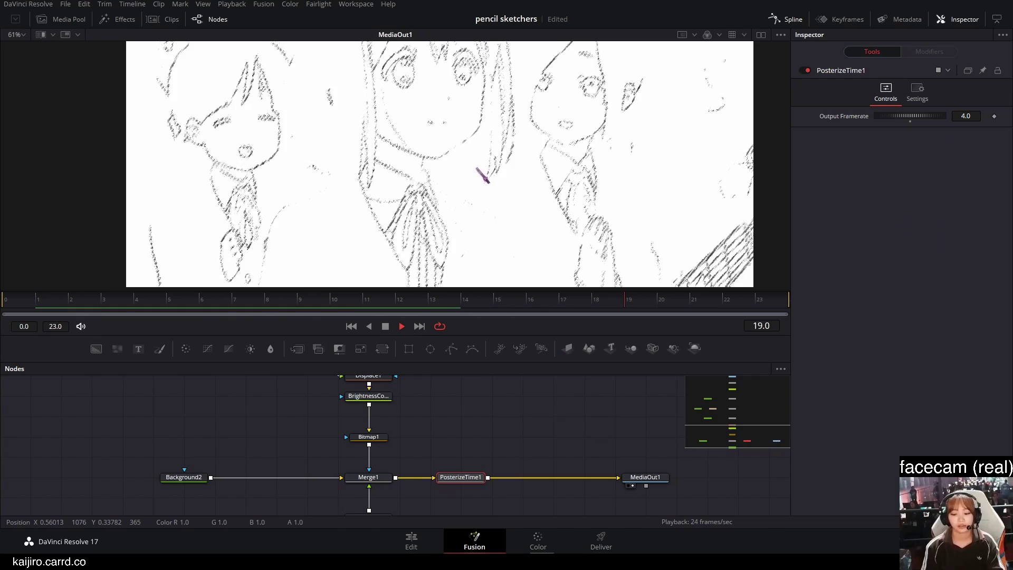
scroll(446, 174, "down", 2)
left_click_drag(477, 170, 463, 170)
scroll(467, 177, "up", 2)
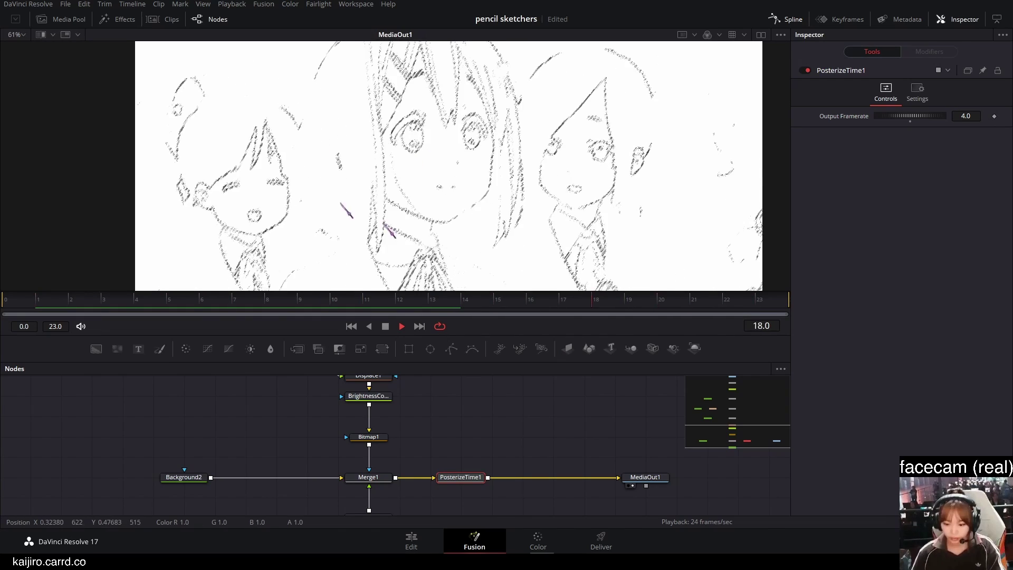
Test BrightnessContrast2's Gamma at 0.83 on frame 11, set it to 5.0 and play back the darker sketch lines.
left_click_drag(439, 445, 452, 459)
left_click(395, 410)
left_click(397, 411)
left_click(375, 303)
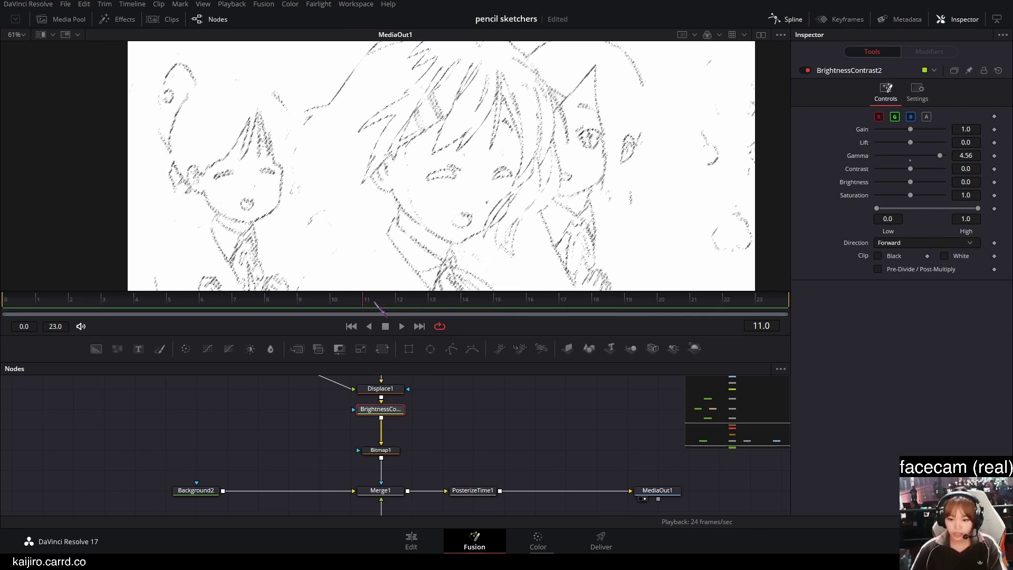
left_click_drag(936, 161, 915, 156)
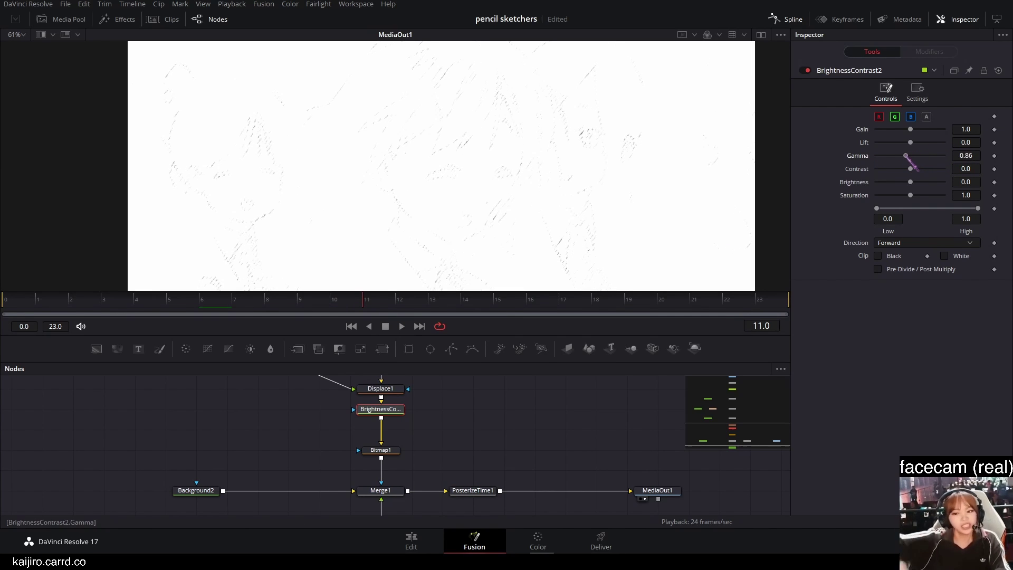
left_click_drag(448, 178, 444, 173)
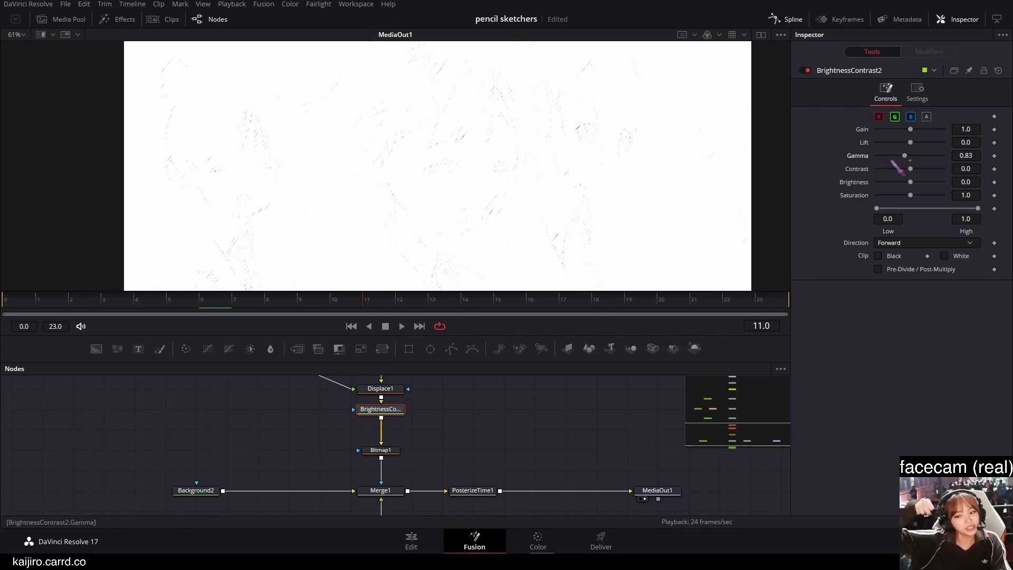
left_click_drag(906, 154, 948, 157)
key("space")
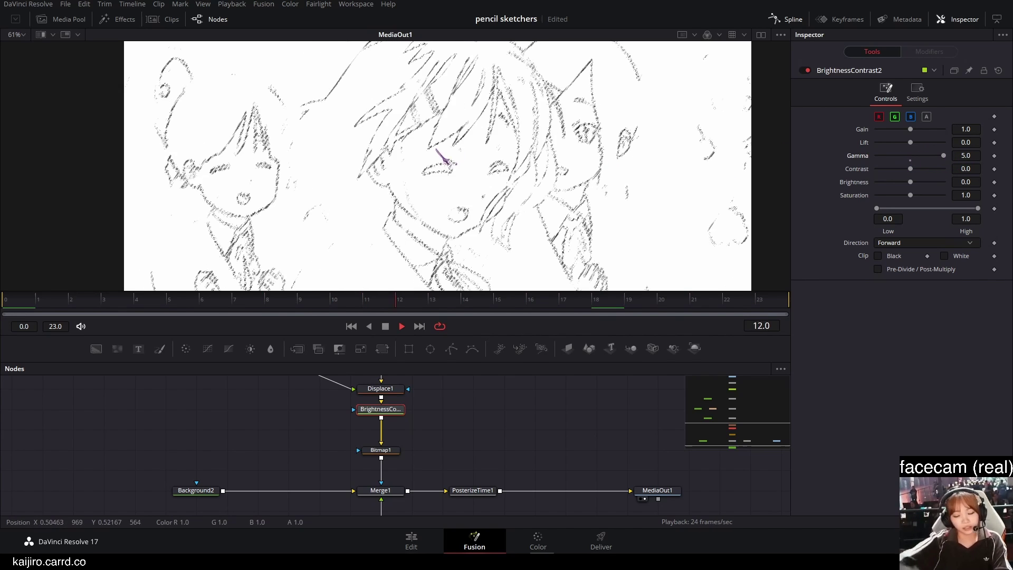
key("space")
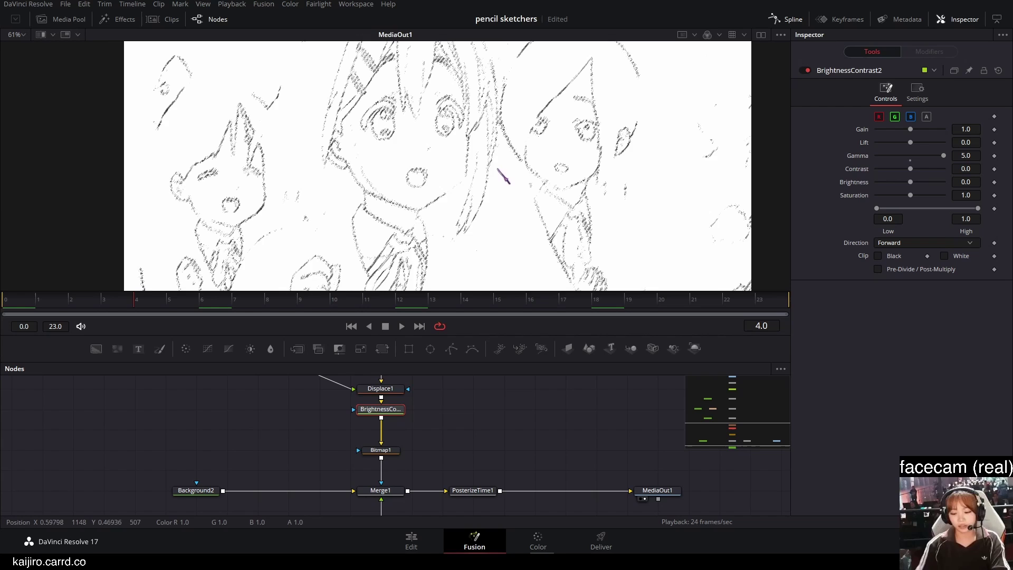
scroll(496, 188, "down", 2)
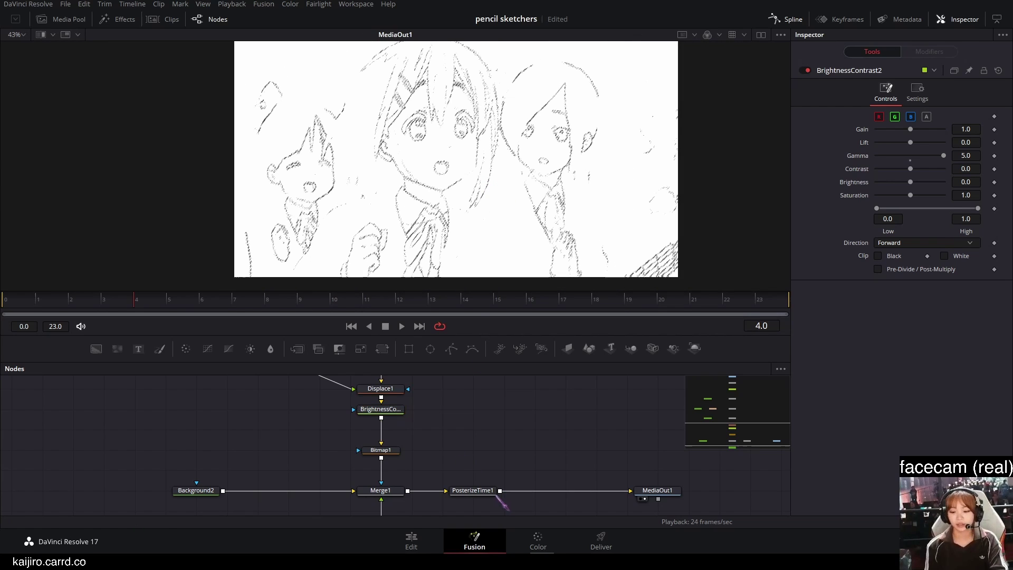